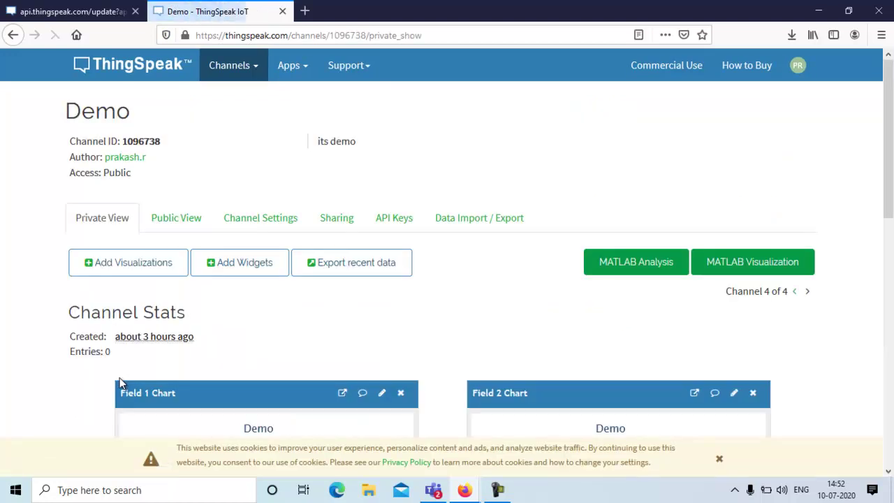
Review the Demo channel's sharing settings and look over the field charts in its public view.
left_click(342, 227)
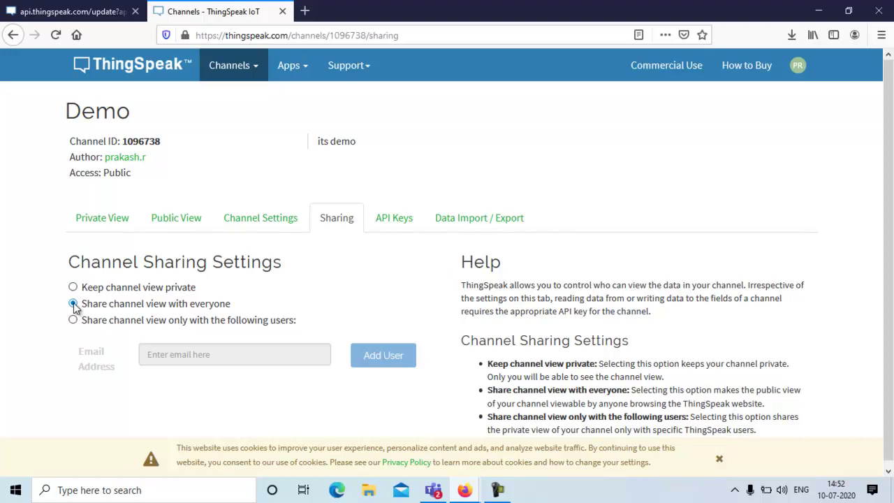
left_click(183, 222)
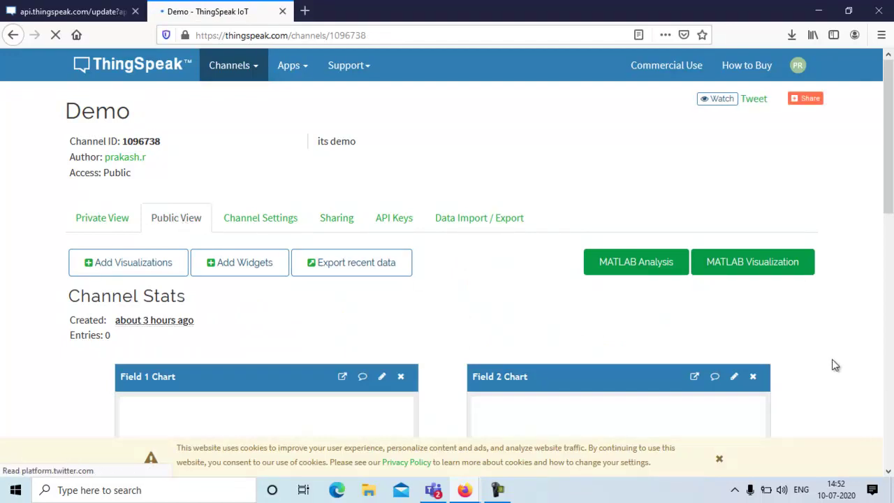
left_click(891, 447)
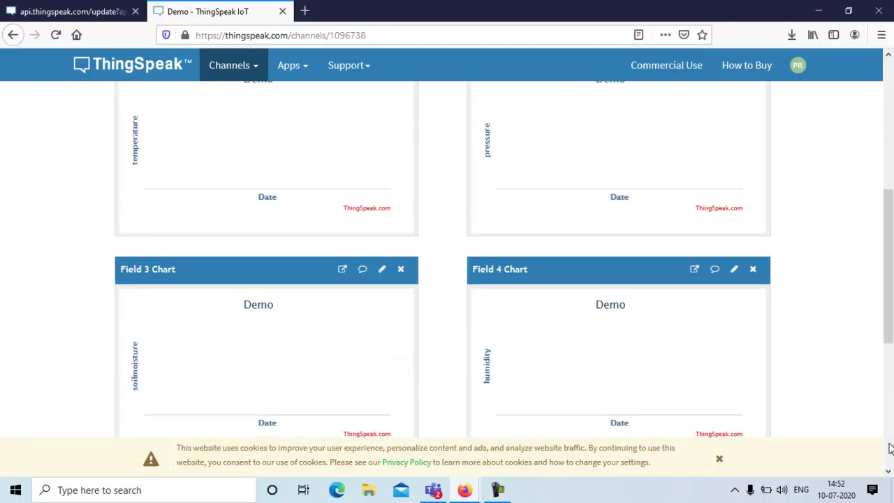
left_click(891, 106)
left_click(891, 107)
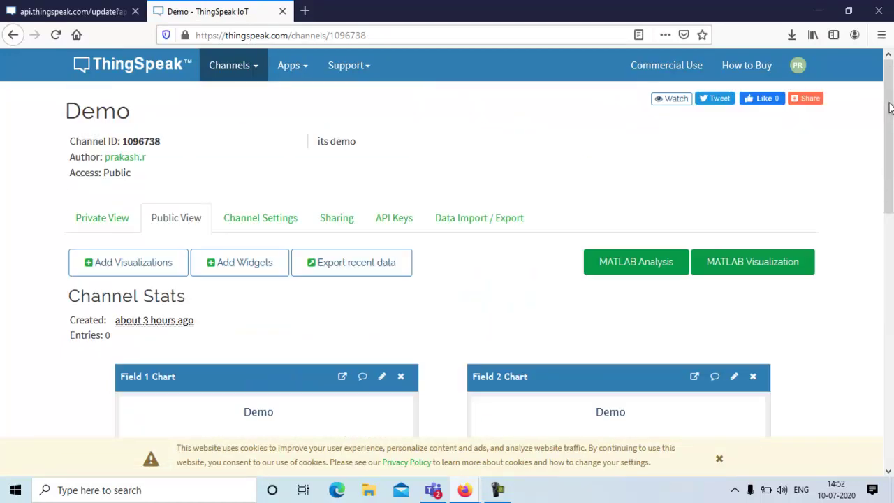
Open the channel's API keys and copy the complete request URL of the Write a Channel Feed example.
left_click(395, 225)
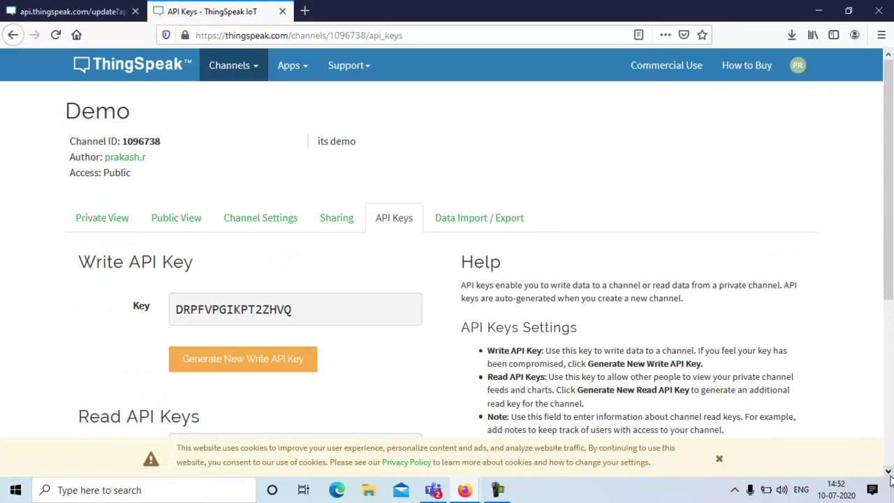
left_click(889, 472)
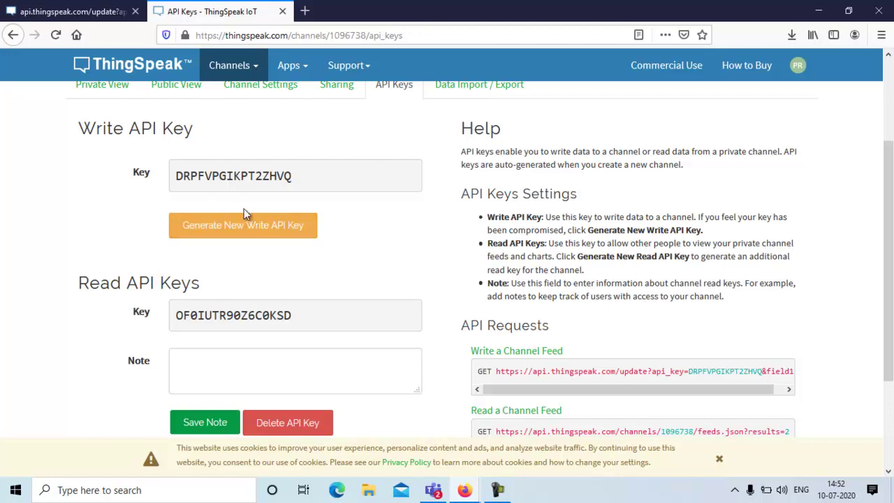
left_click(889, 473)
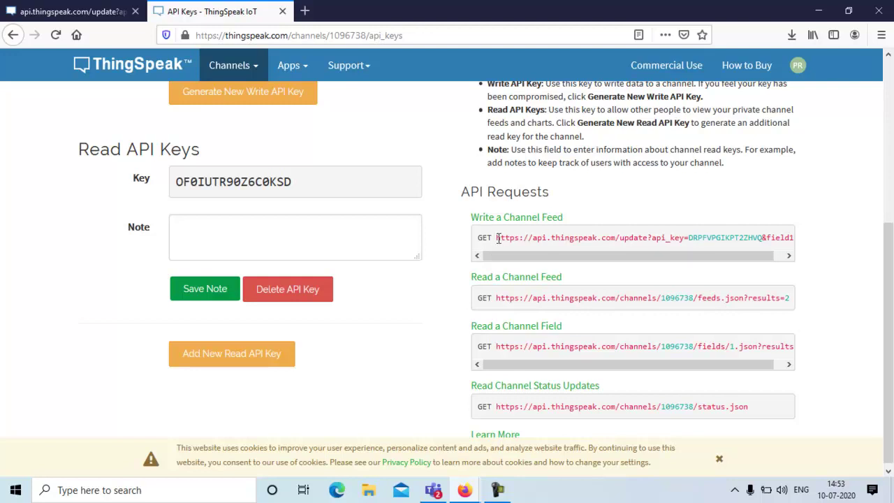
left_click_drag(495, 237, 802, 249)
key("ctrl+c")
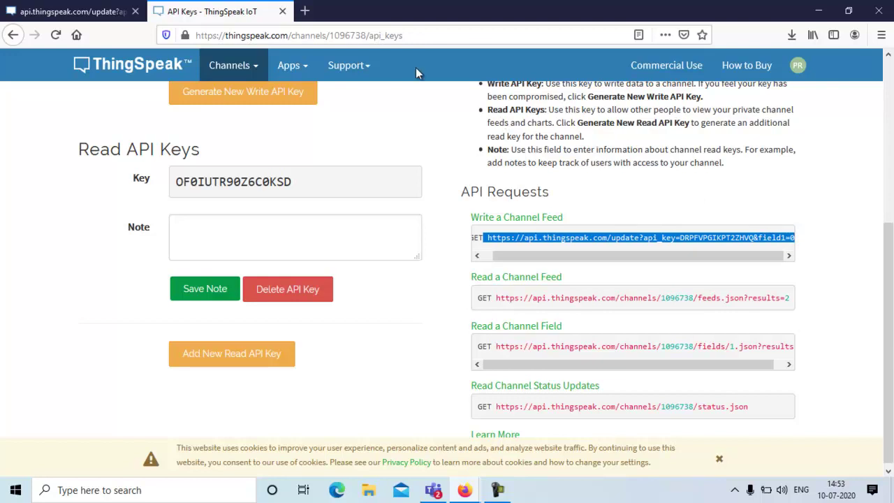
Paste the update URL containing the write API key into a new browser tab, set field1 to 10 and send the request.
left_click(305, 13)
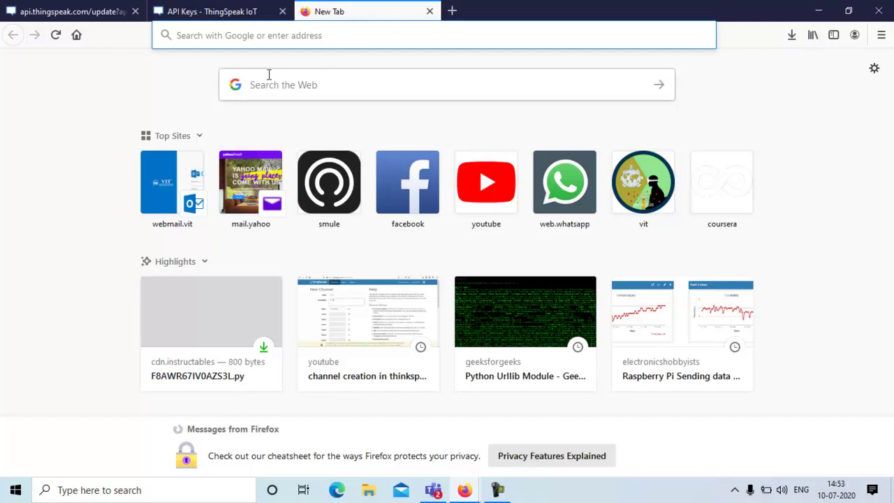
left_click(180, 36)
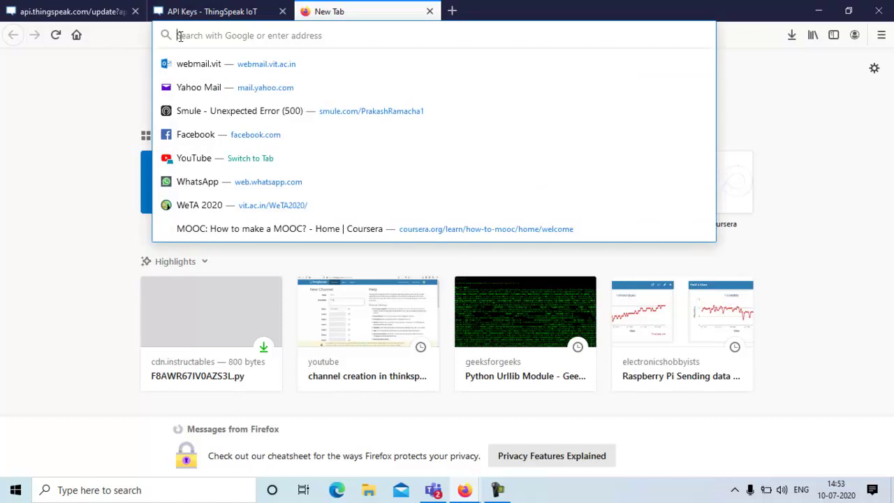
key("ctrl+v")
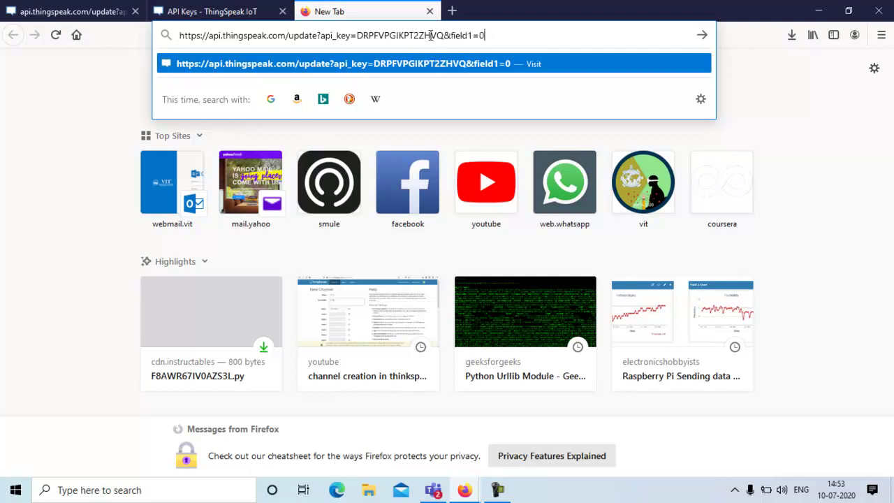
left_click(481, 35)
type("1")
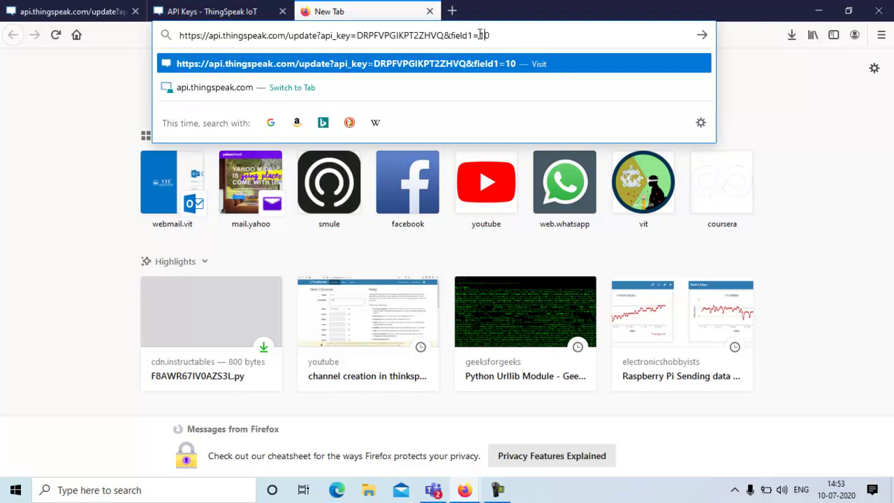
key("Return")
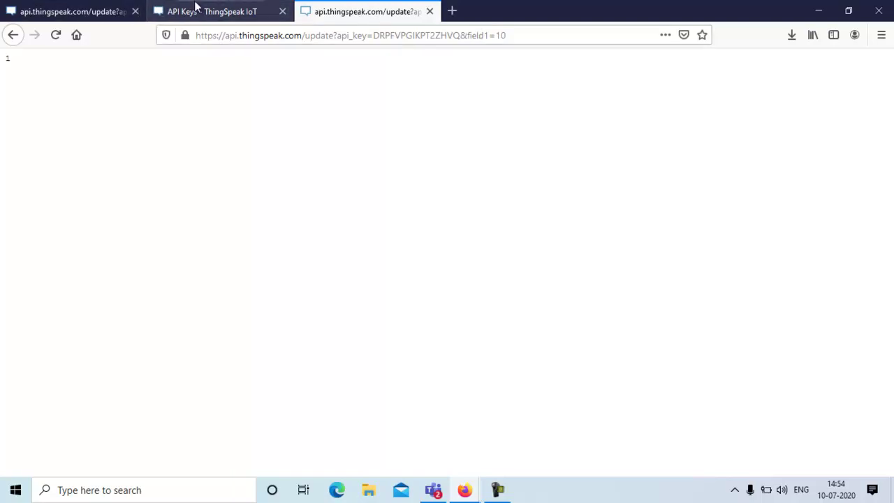
Return to the channel's public view and inspect the data point on the Field 1 temperature chart.
left_click(83, 15)
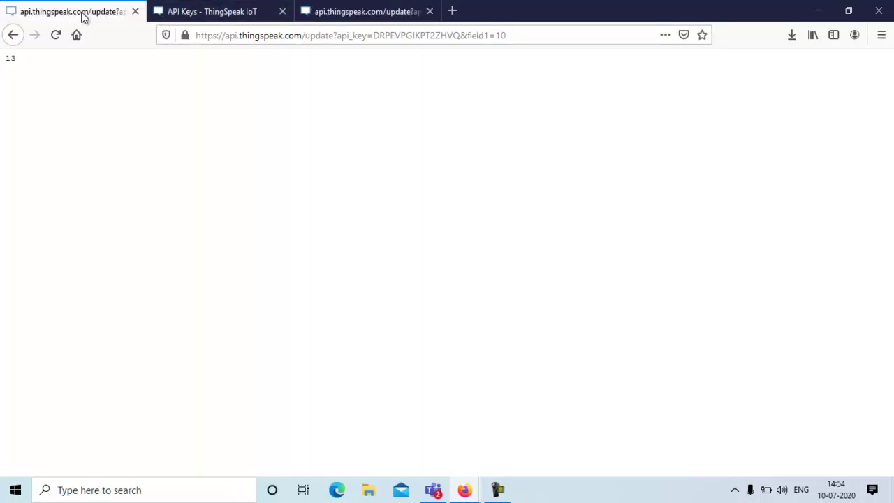
left_click(203, 17)
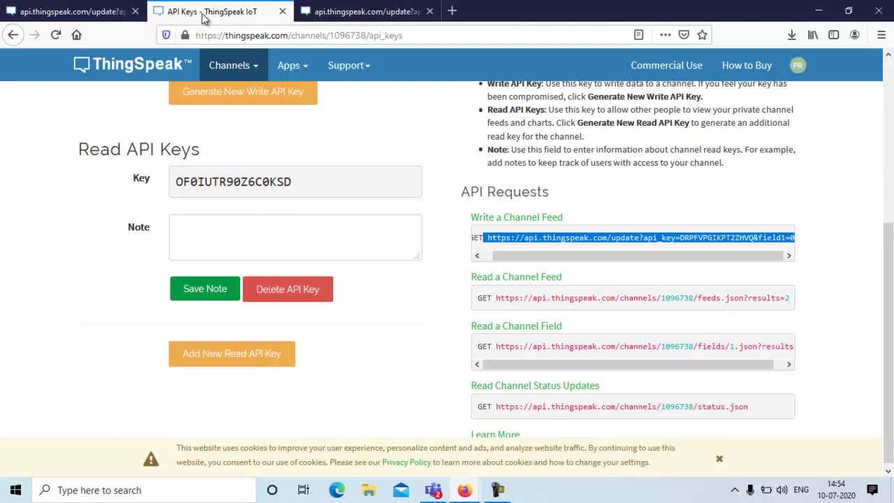
left_click(888, 82)
left_click(187, 225)
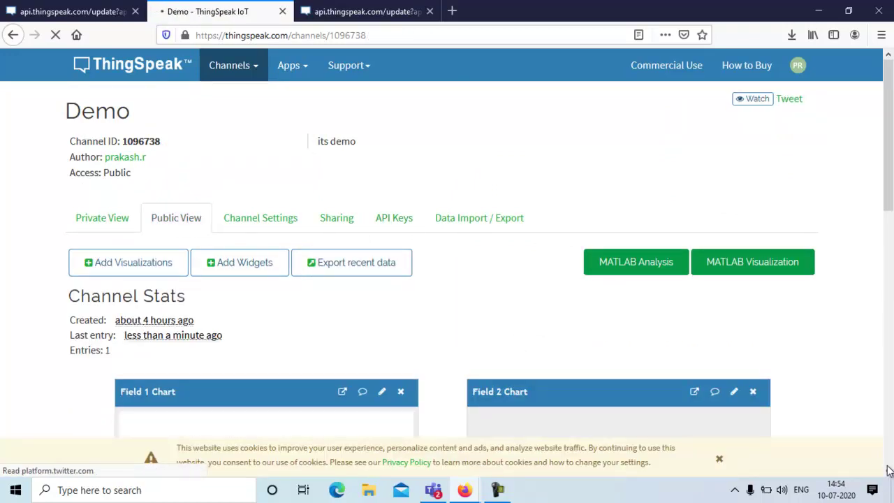
left_click(888, 473)
left_click(889, 473)
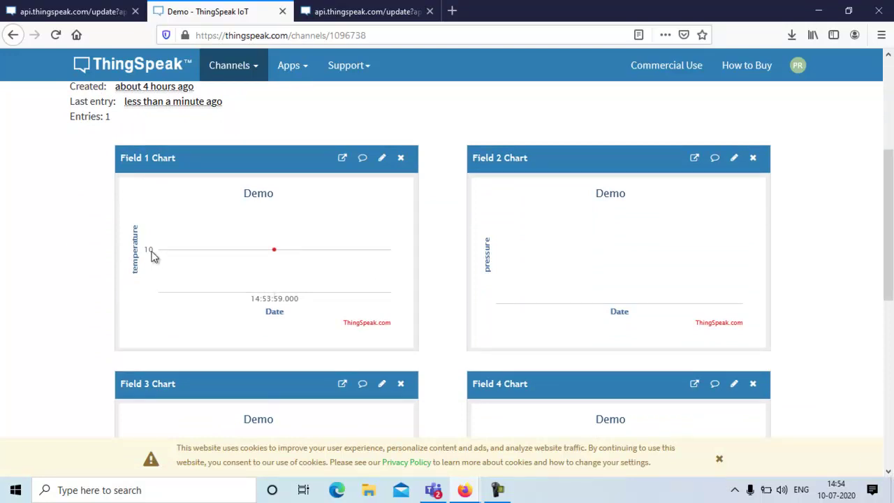
mouse_move(273, 252)
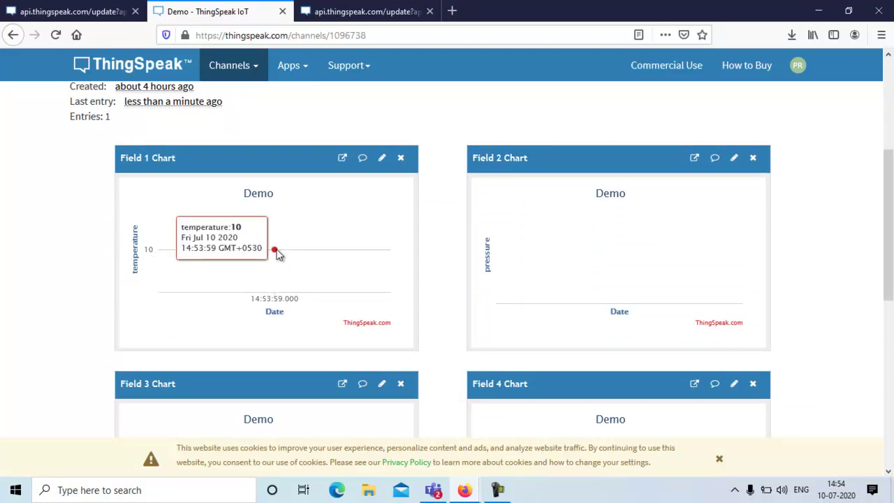
Send another update request with field1 set to 17, and inspect the newest point on the temperature chart.
left_click(348, 15)
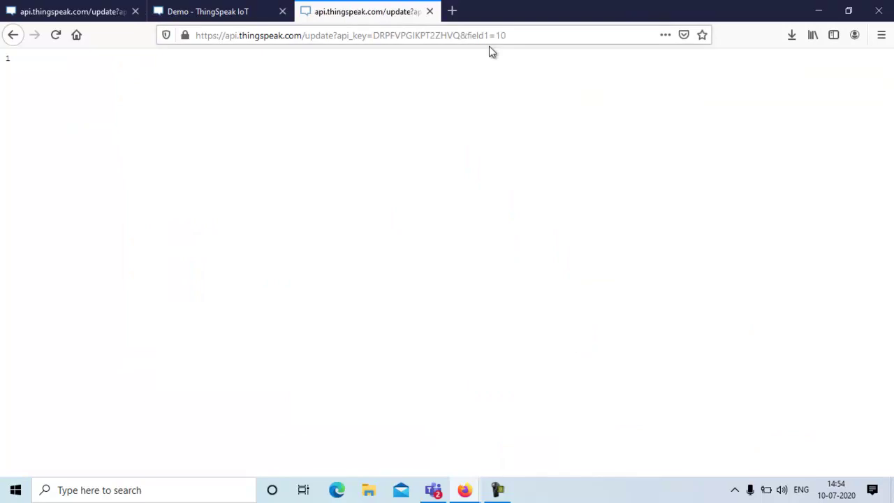
left_click(509, 36)
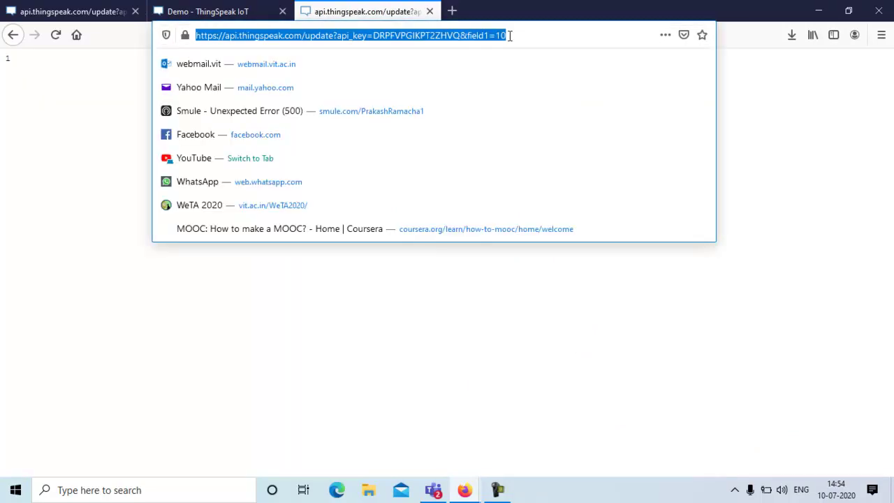
left_click(510, 36)
key("BackSpace")
type("7")
key("Return")
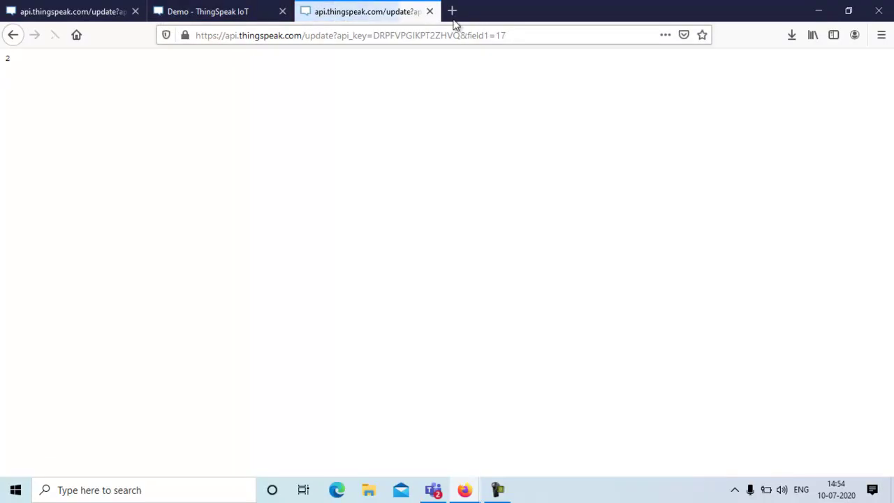
left_click(224, 13)
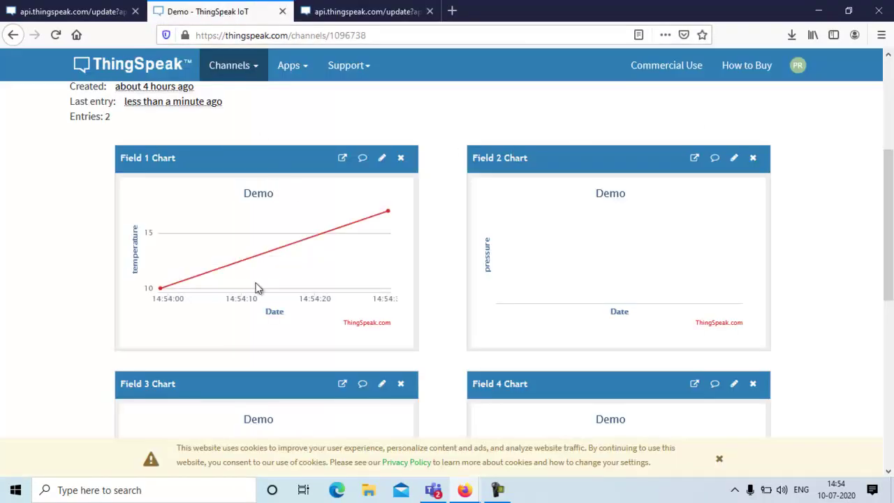
mouse_move(372, 239)
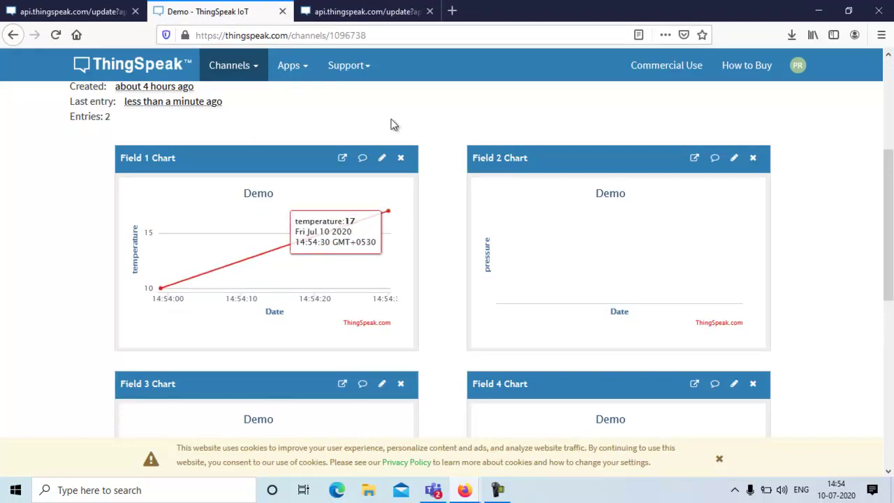
Change field1 in the update URL to 19, send the request and check the temperature chart.
left_click(374, 14)
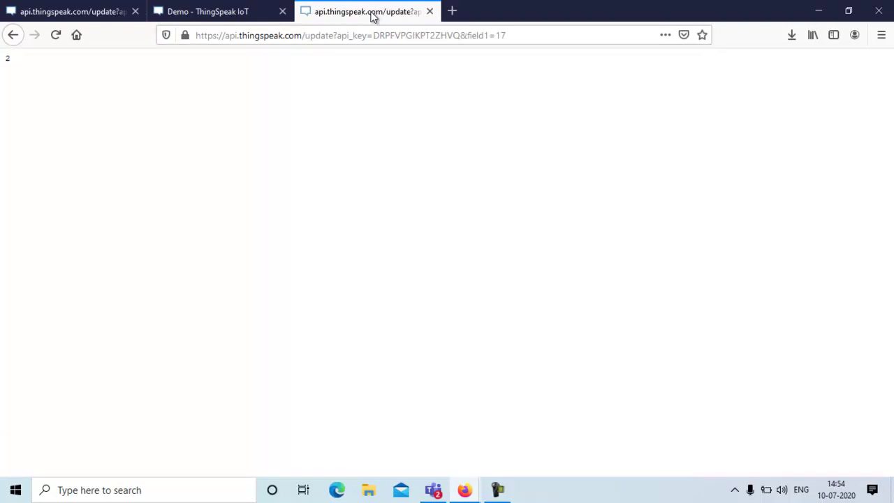
left_click(518, 32)
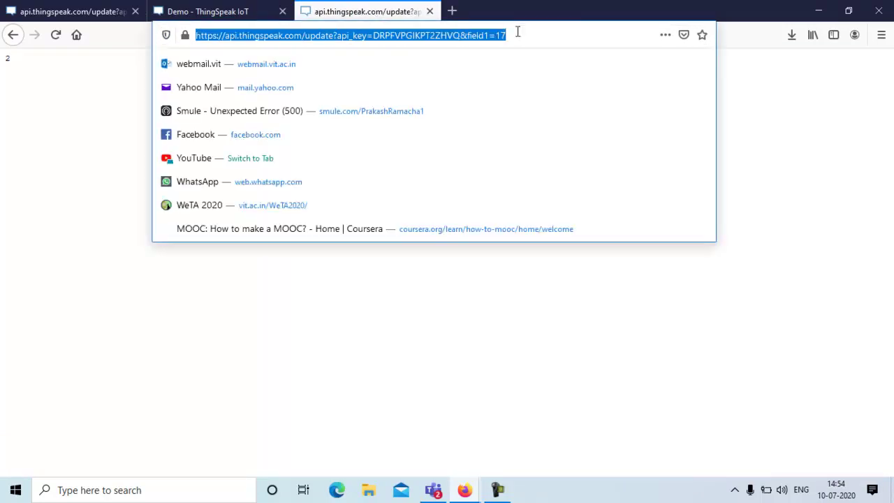
left_click(518, 32)
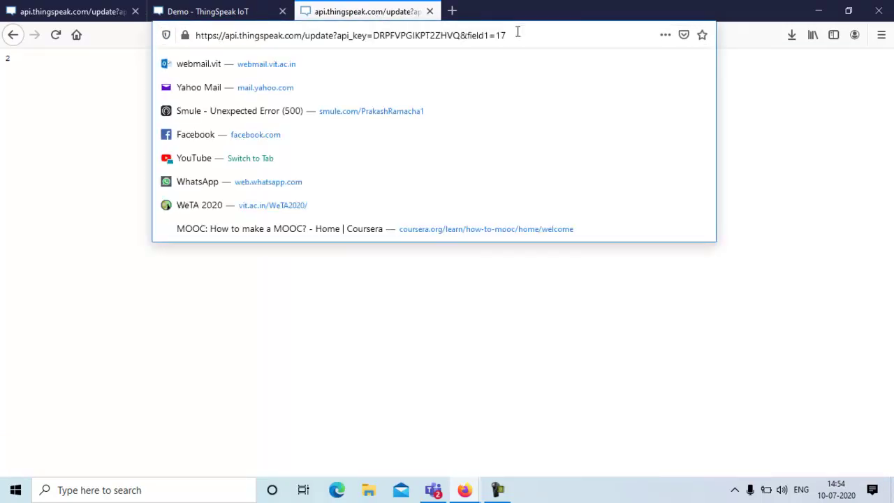
key("BackSpace")
type("9")
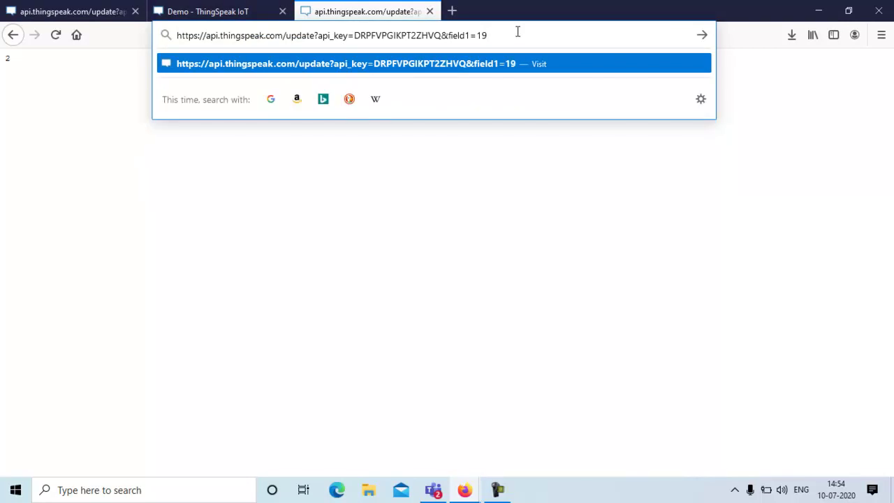
key("Return")
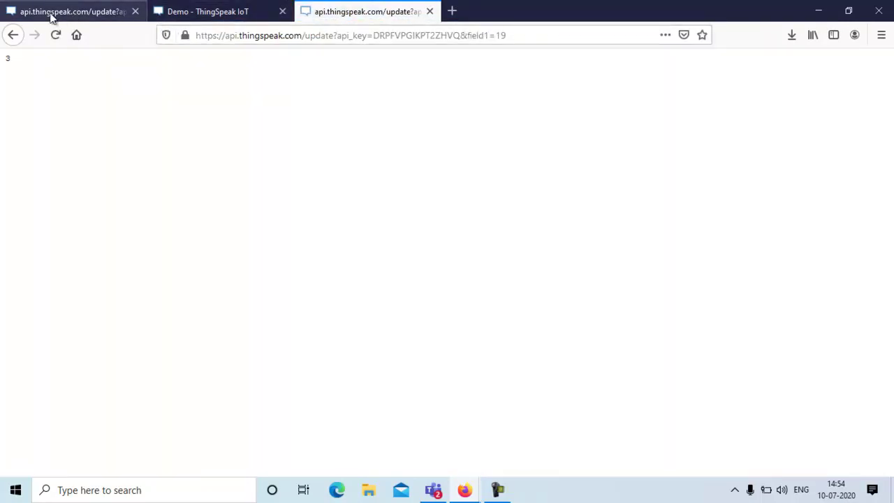
left_click(195, 13)
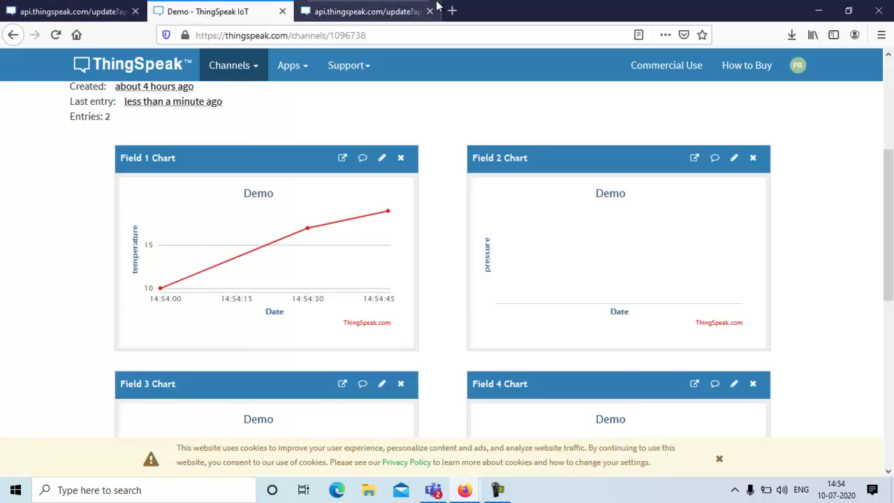
Try to send an update with field1 set to 20, check the temperature chart and go back to the update request.
left_click(392, 13)
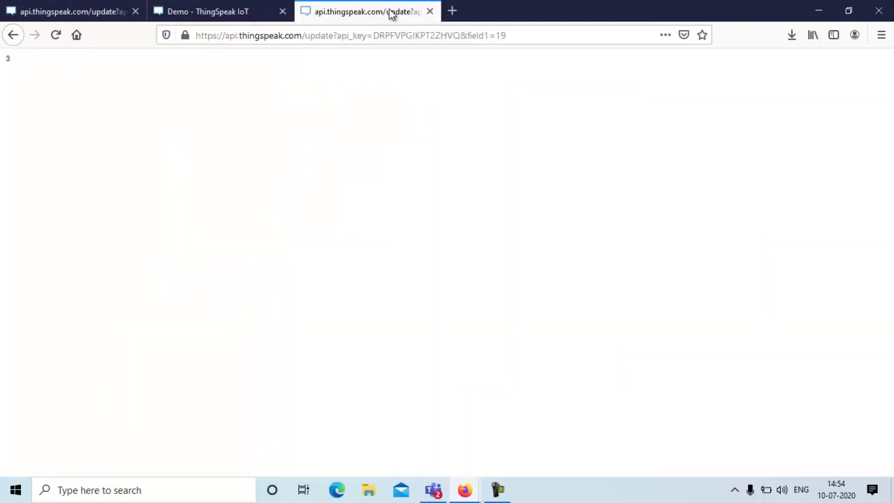
left_click(512, 37)
left_click(512, 37)
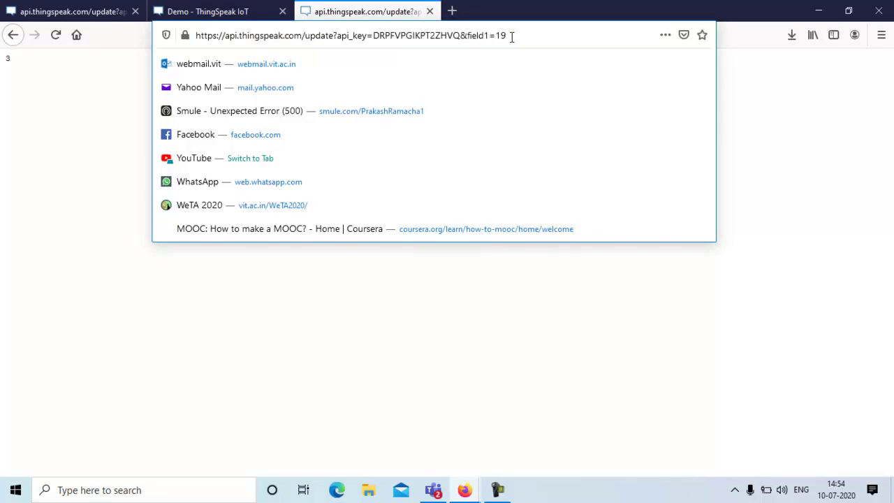
key("BackSpace")
key("BackSpace")
type("20")
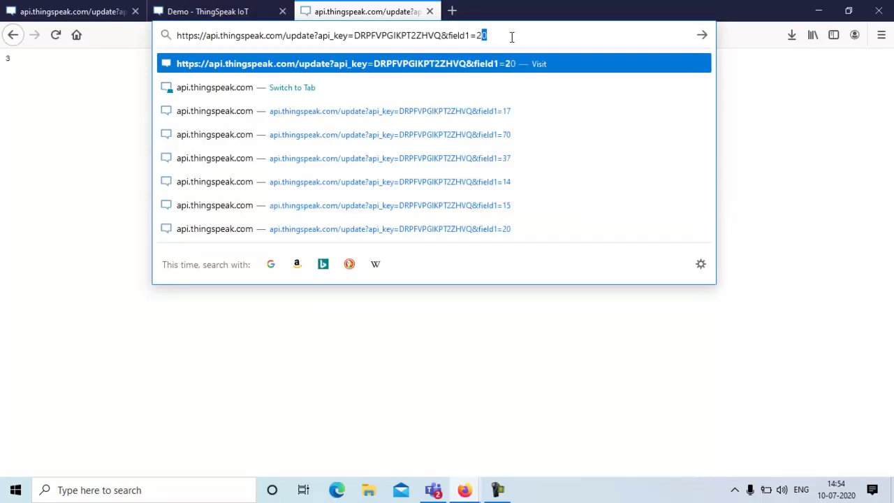
key("Return")
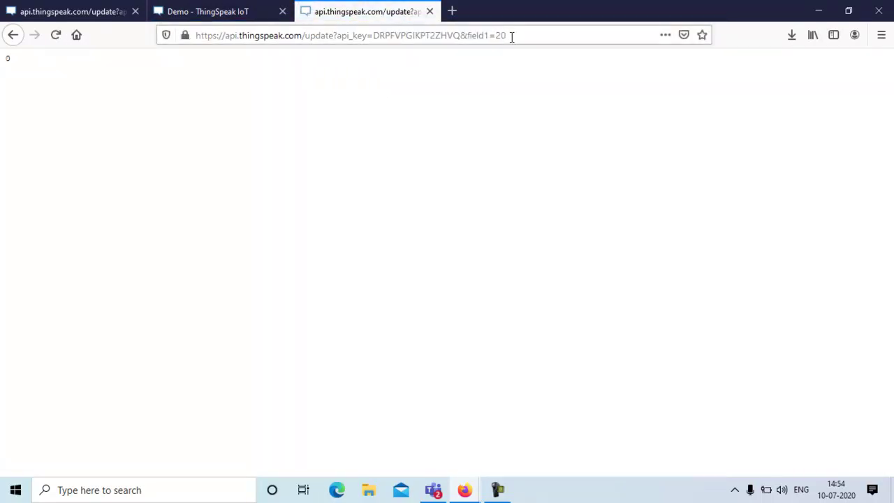
left_click(195, 20)
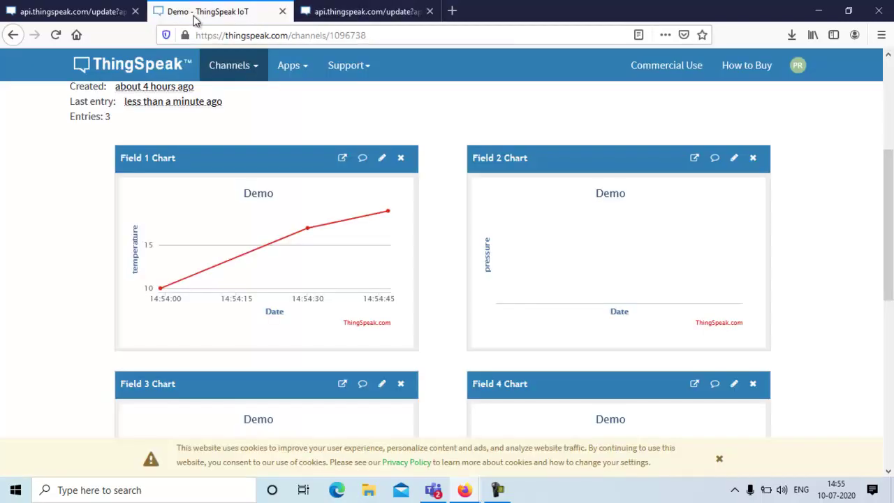
mouse_move(389, 213)
left_click(379, 17)
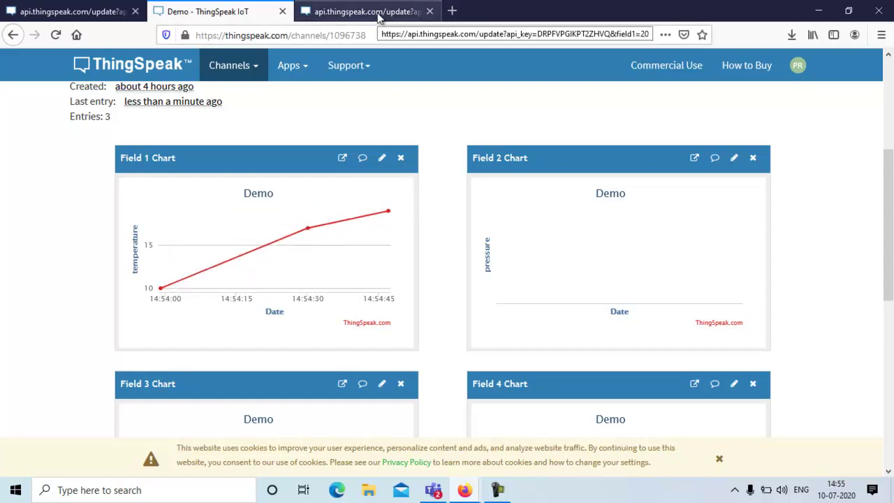
Reload the Demo channel by switching to its private view and back to the public view, and inspect the newest temperature point.
left_click(204, 17)
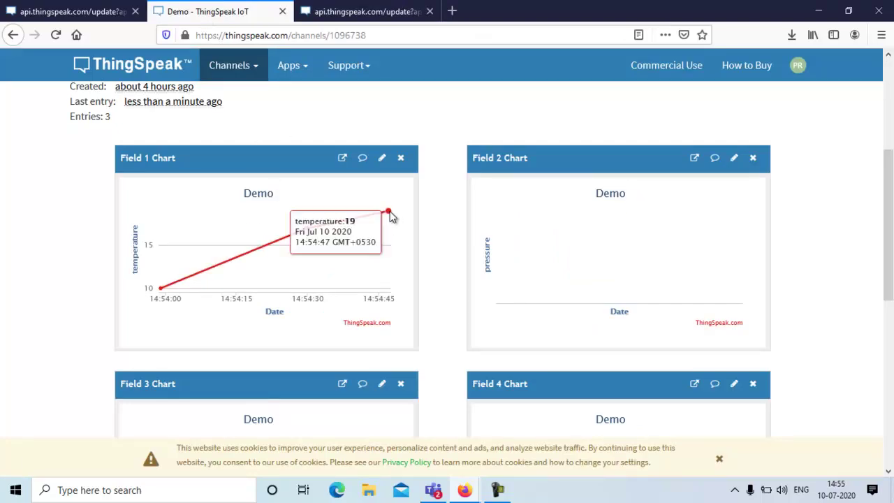
left_click_drag(888, 255, 892, 197)
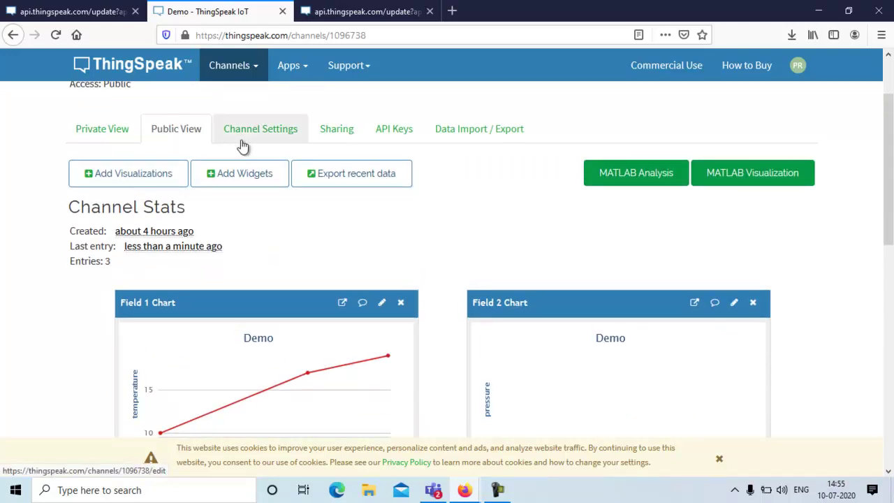
left_click(124, 131)
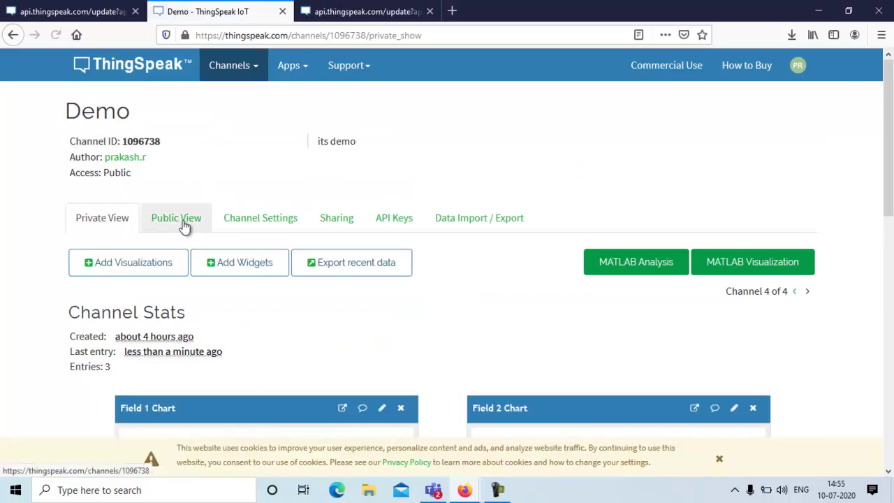
left_click(184, 223)
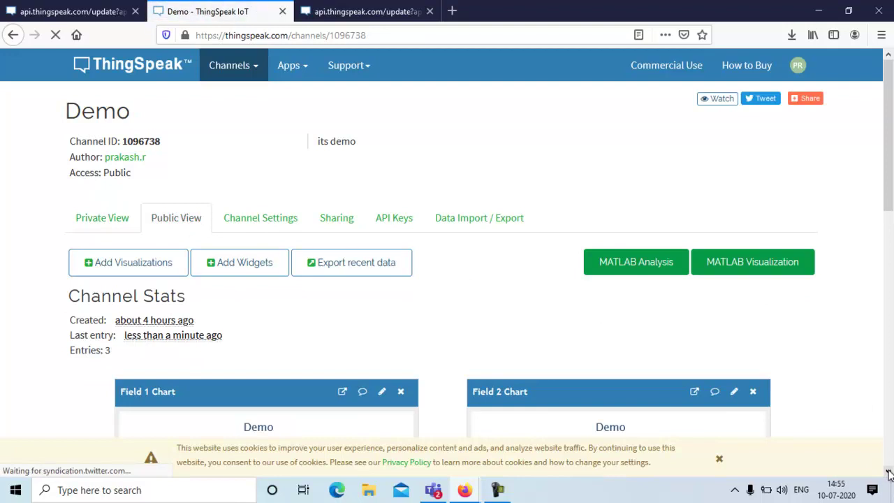
left_click(889, 473)
scroll(889, 473, "down", 5)
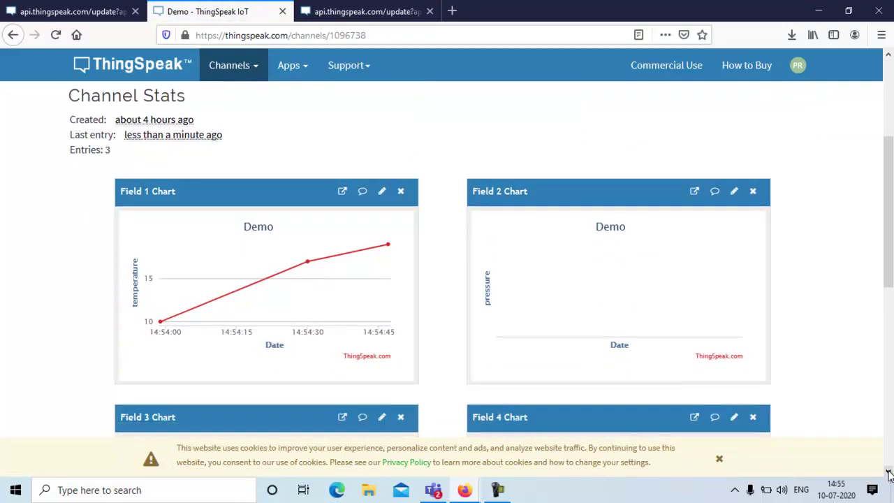
mouse_move(388, 242)
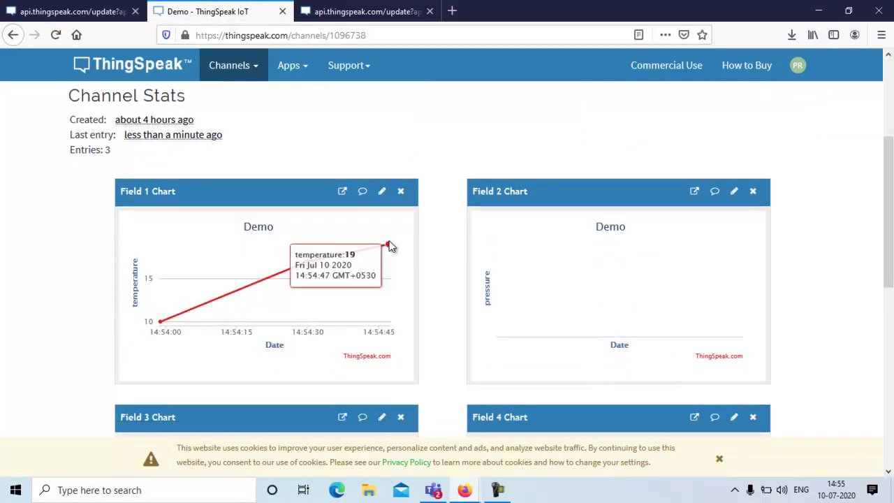
Resend the update request with field1 set to 20, inspect the newest temperature point and go back to the update request.
left_click(372, 11)
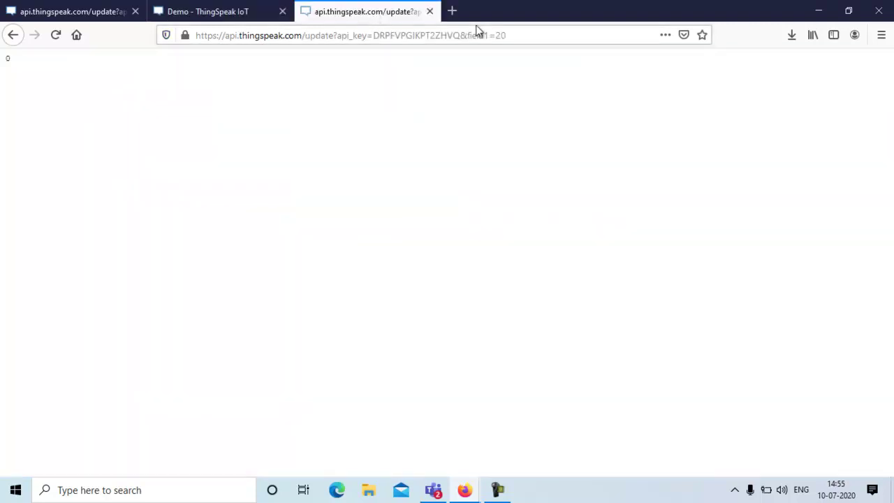
left_click(512, 36)
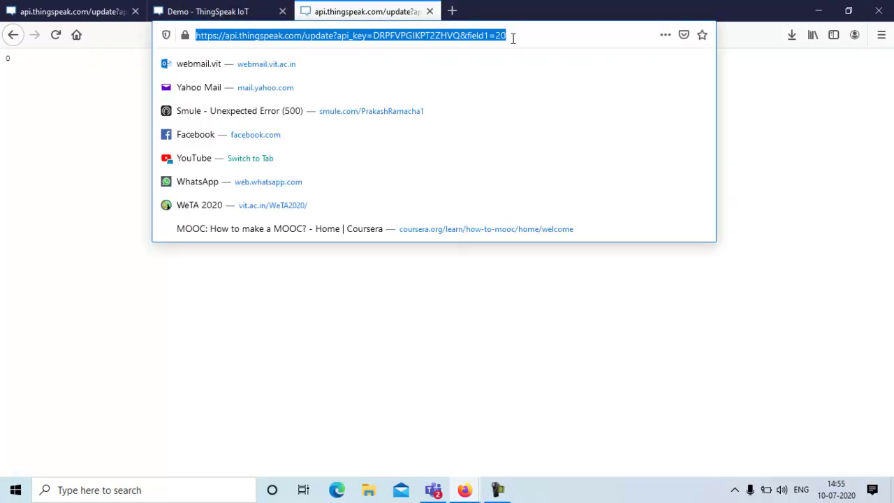
left_click(513, 39)
key("BackSpace")
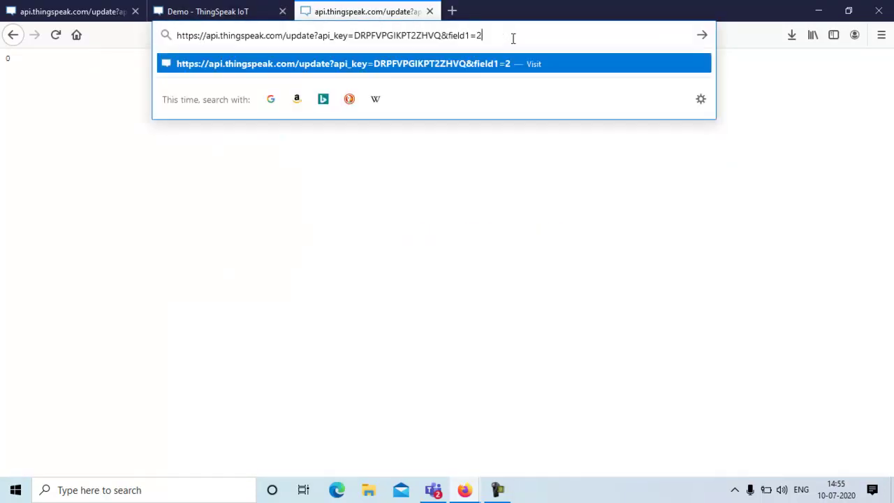
type("0")
key("Return")
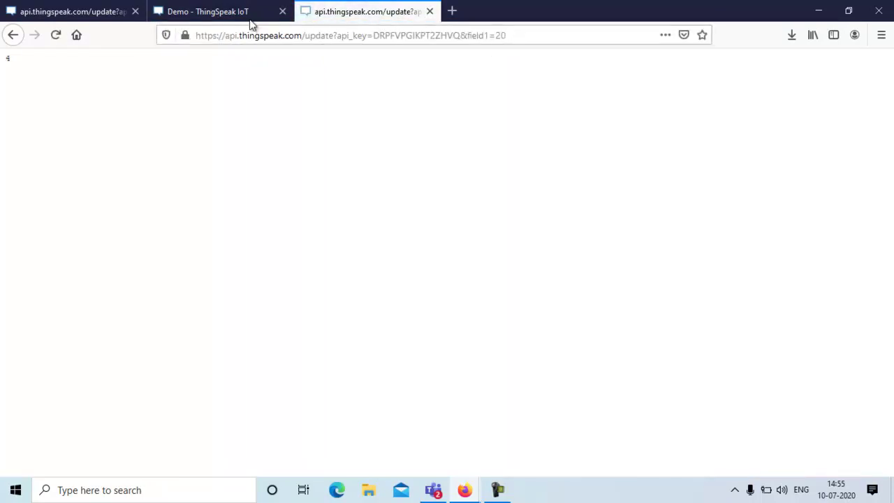
left_click(200, 18)
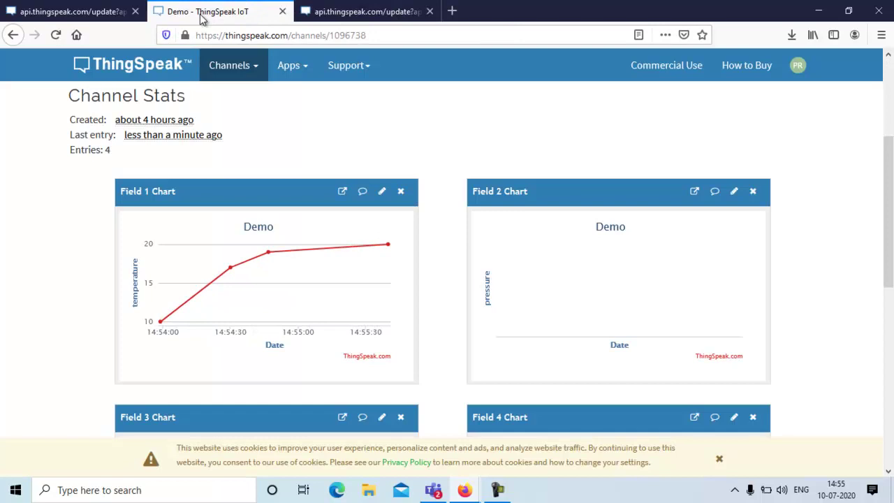
mouse_move(384, 249)
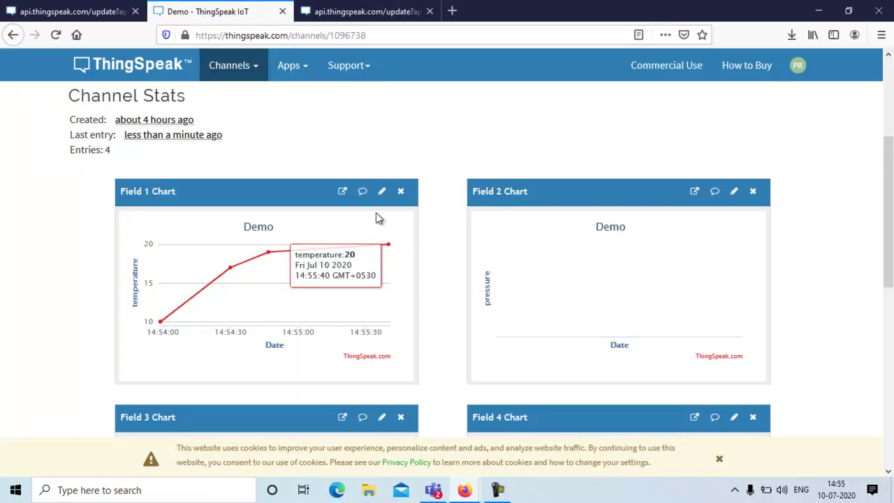
left_click(383, 14)
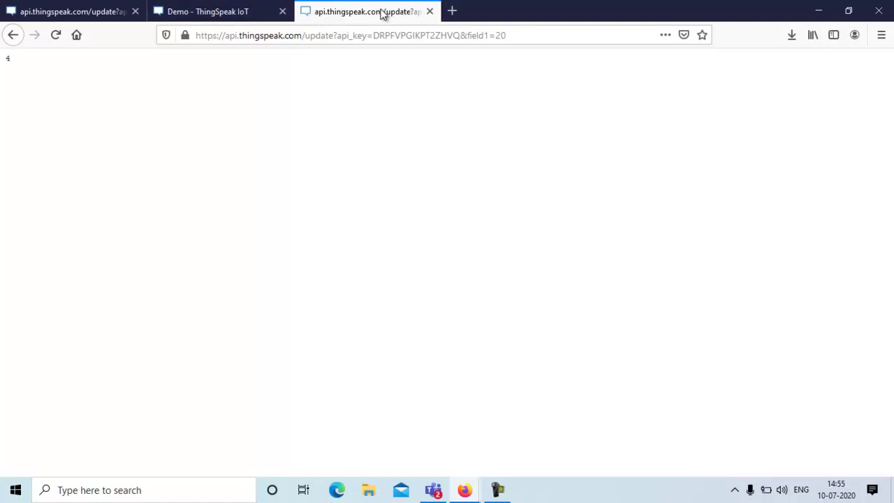
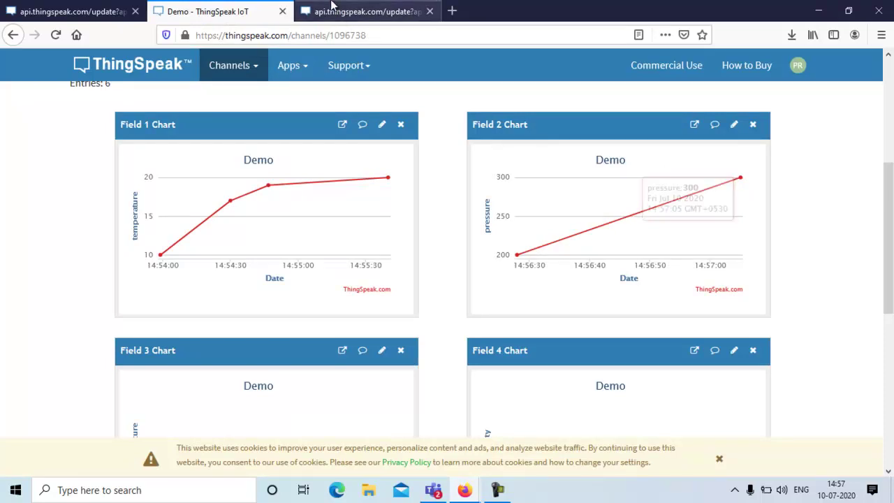
Send an update request with field2 set to 170, and inspect the points on the channel's pressure chart.
left_click(357, 12)
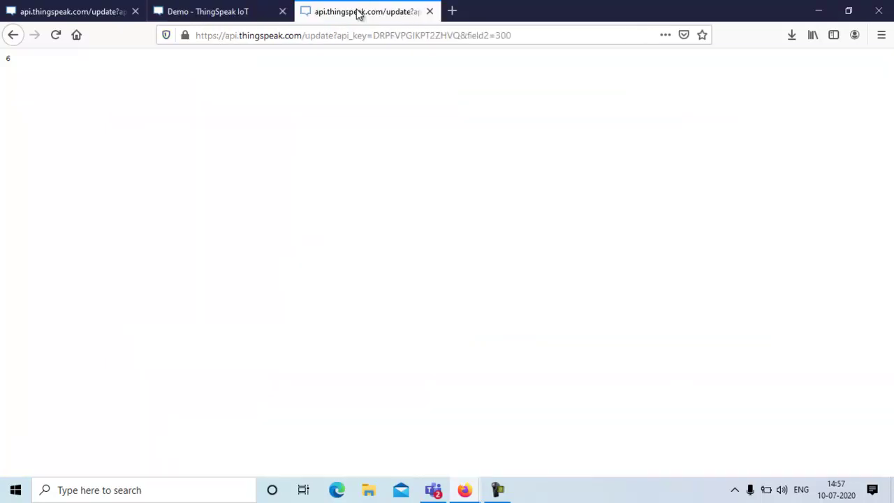
left_click(514, 40)
left_click(513, 41)
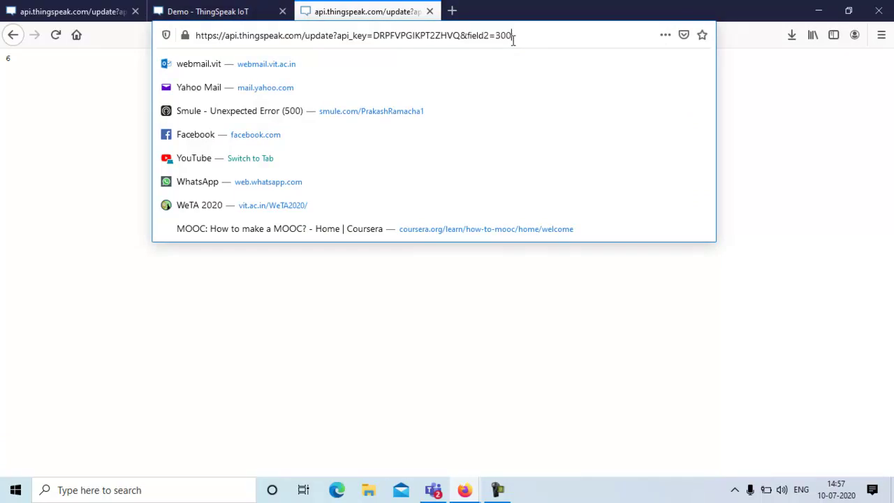
key("BackSpace")
key("BackSpace")
key("BackSpace")
type("170")
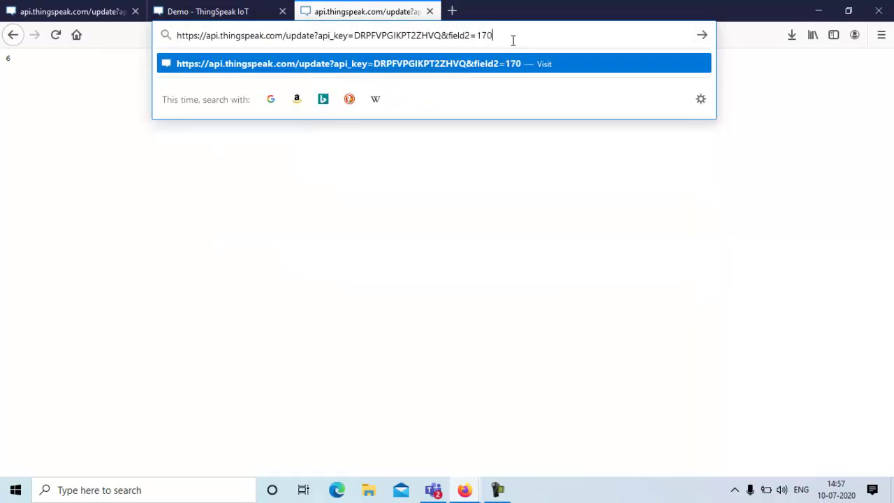
key("Return")
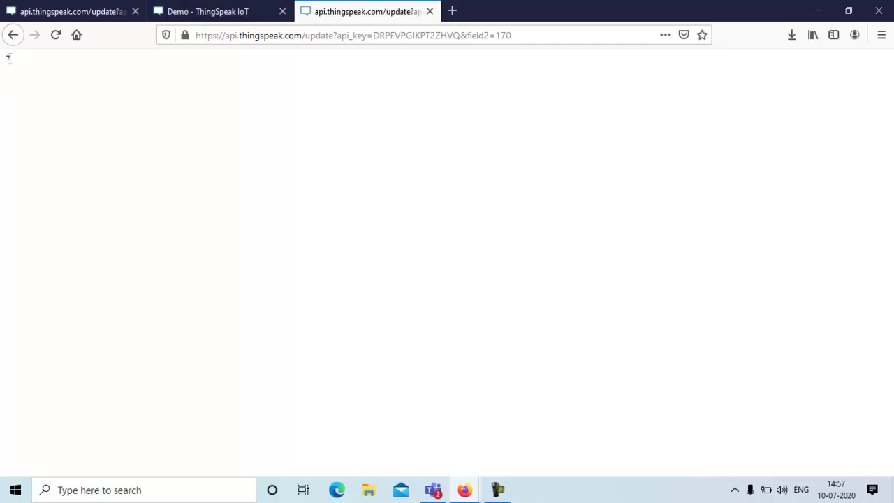
left_click(226, 12)
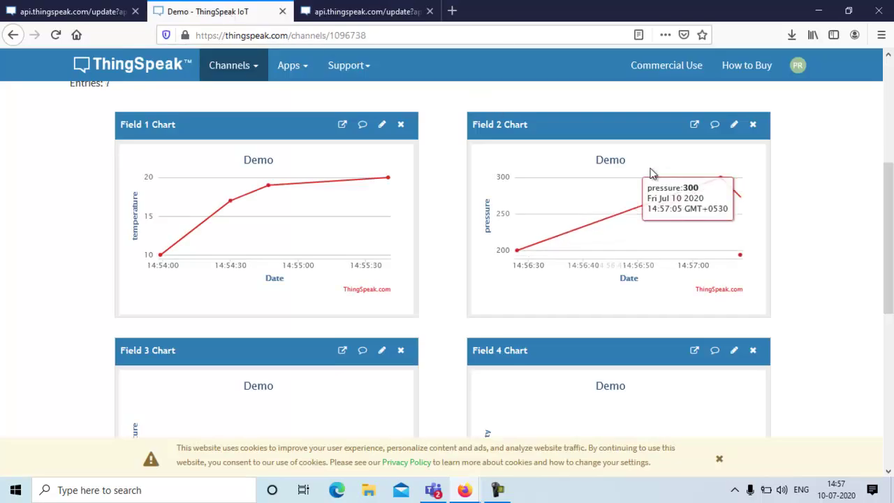
mouse_move(742, 253)
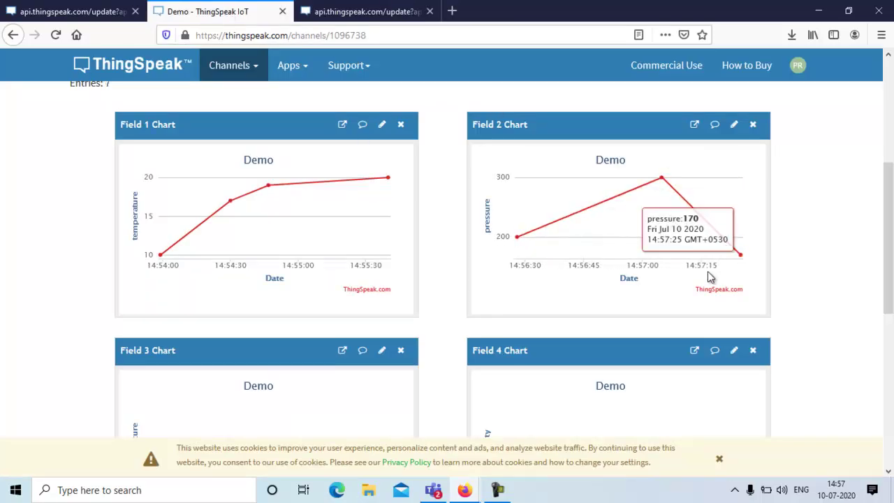
mouse_move(660, 173)
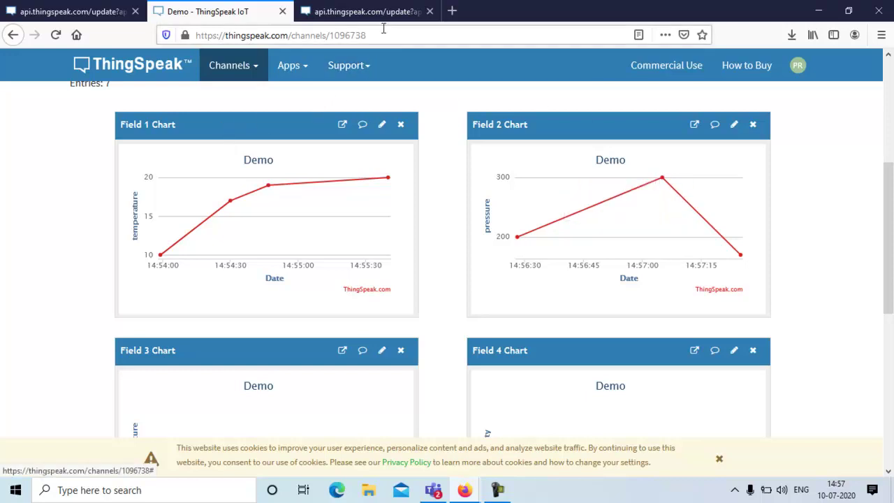
Show the channel's API keys page and copy the Read a Channel Field request URL.
left_click(890, 96)
left_click(384, 226)
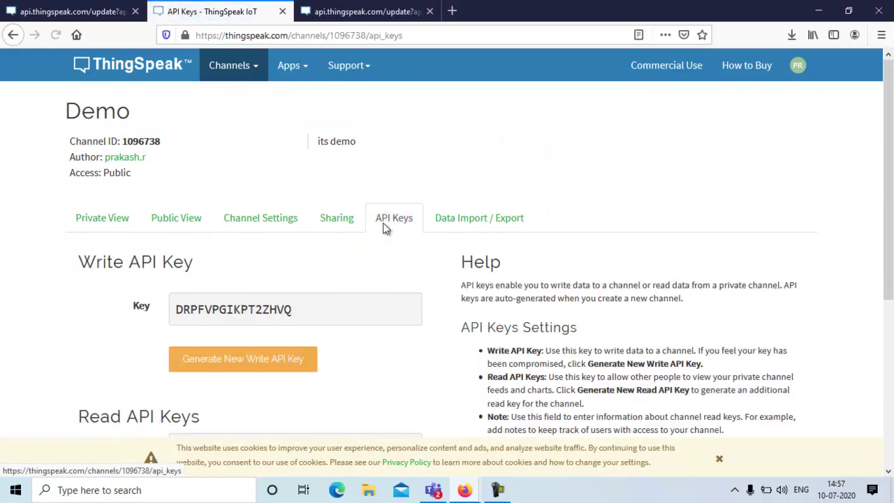
left_click(888, 471)
left_click_drag(889, 472, 888, 471)
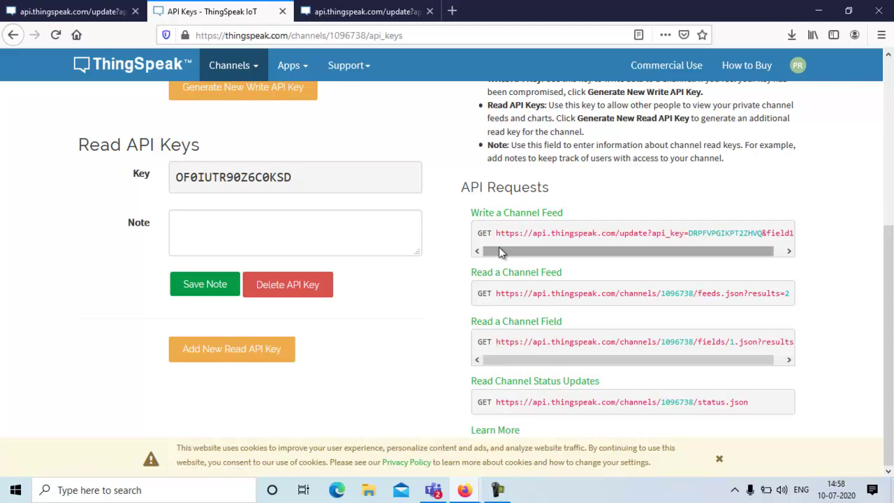
left_click_drag(496, 341, 807, 356)
key("ctrl+c")
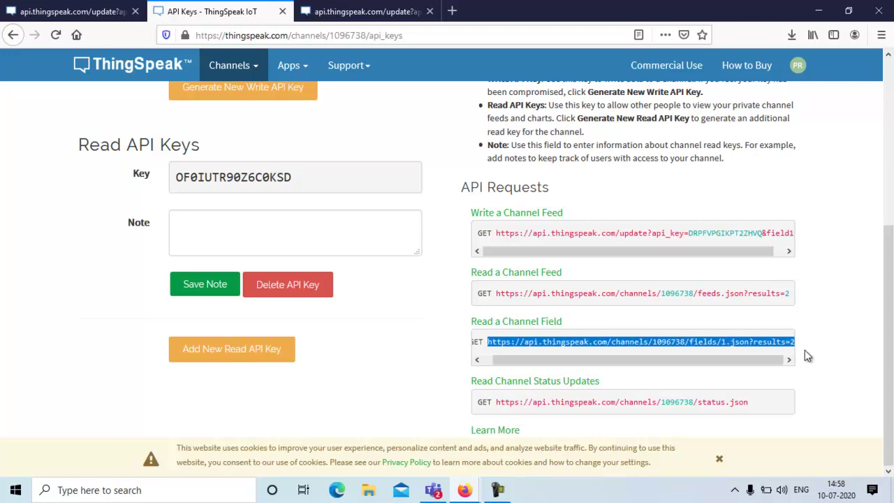
Load the copied field 1 read URL with results=2 in a new browser tab.
left_click(454, 12)
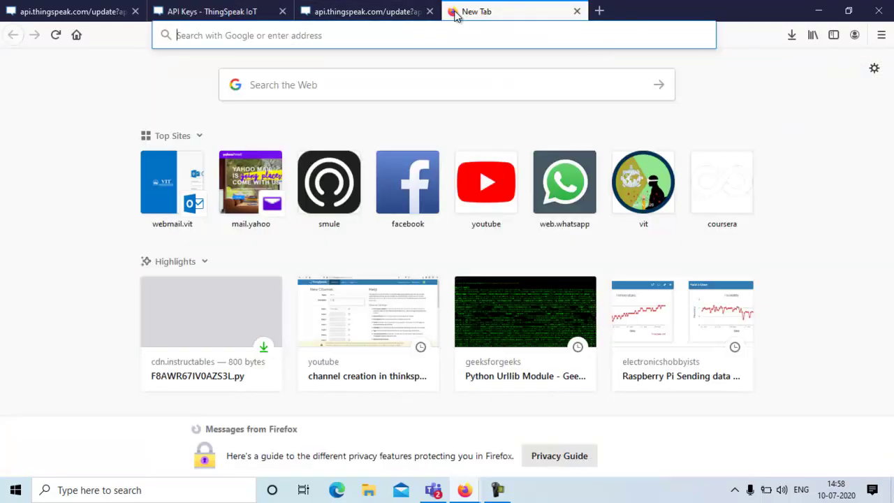
key("ctrl+v")
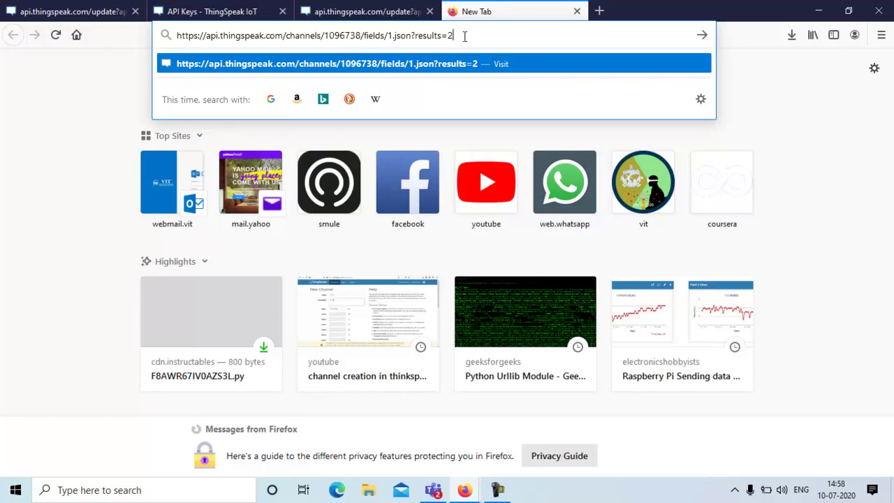
key("Return")
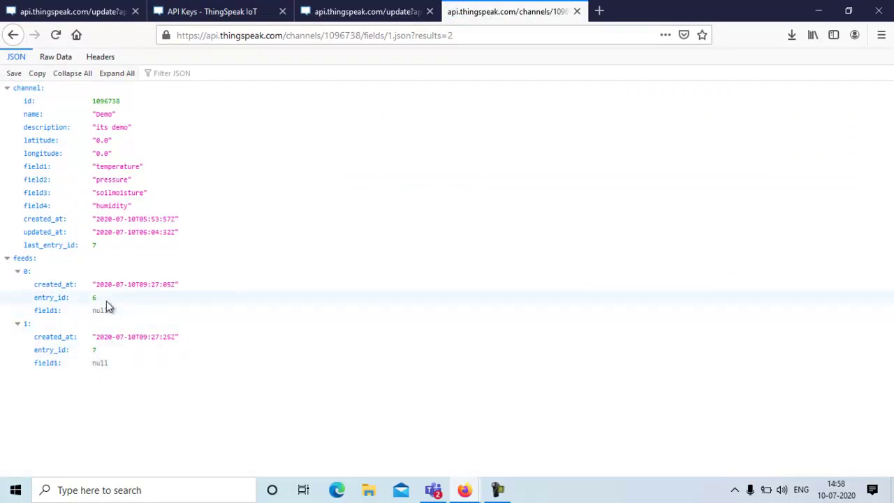
Request the last 5 results of field 1 in the read URL and look through the returned feeds.
left_click(475, 31)
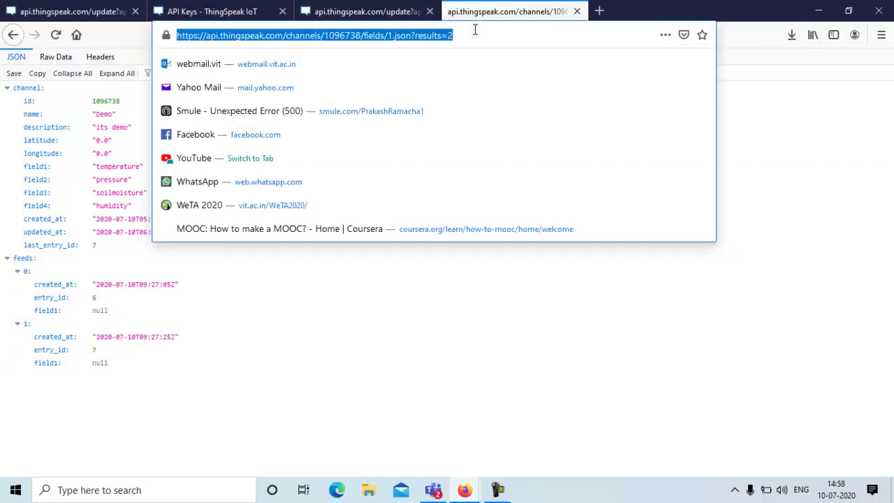
left_click(475, 30)
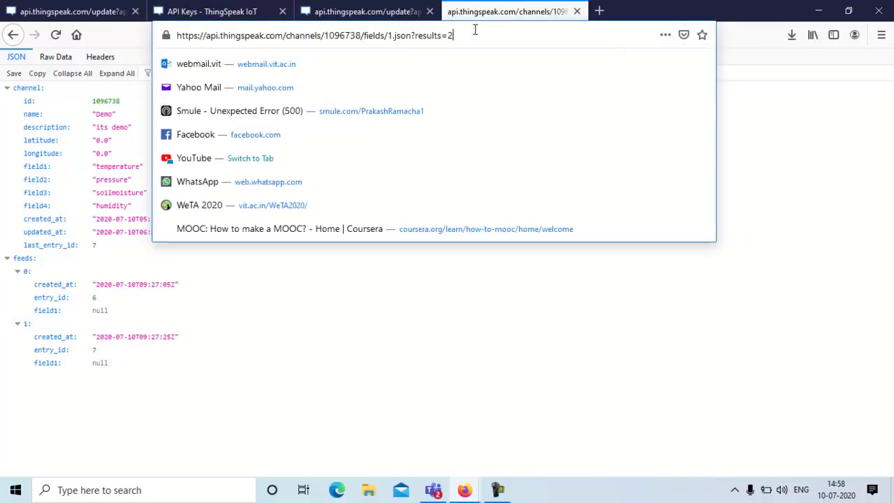
key("BackSpace")
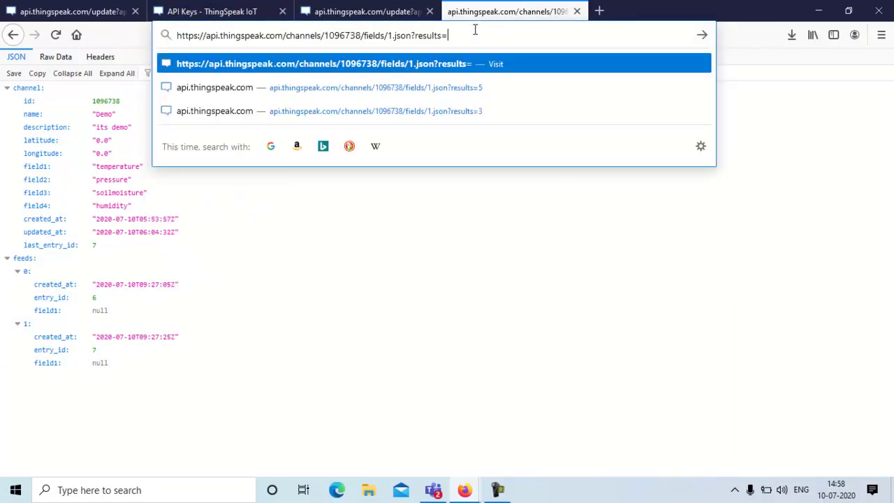
type("5")
key("Return")
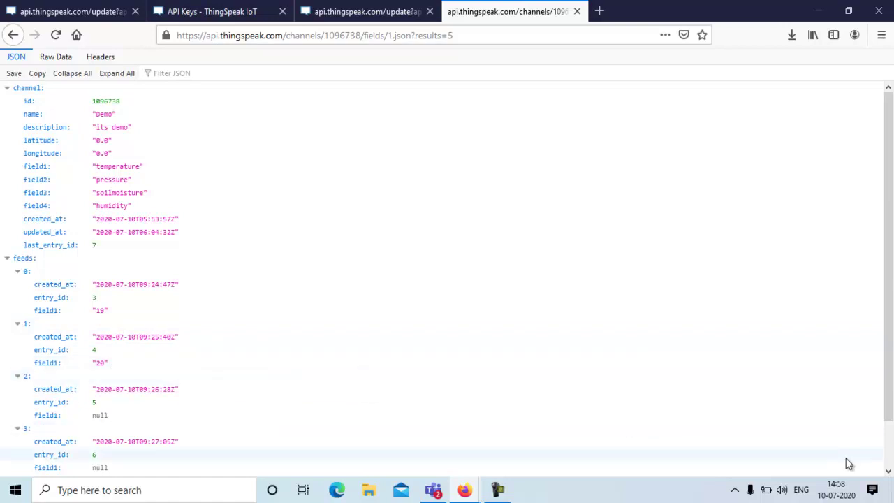
left_click(889, 474)
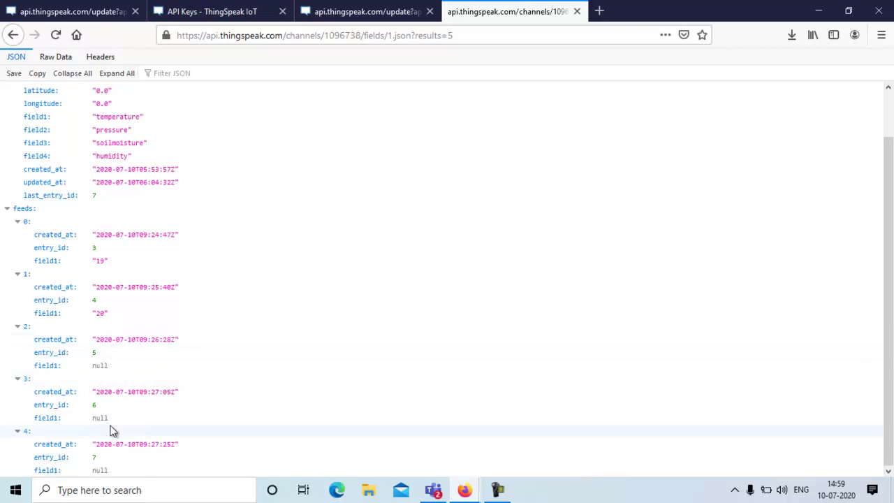
left_click(889, 103)
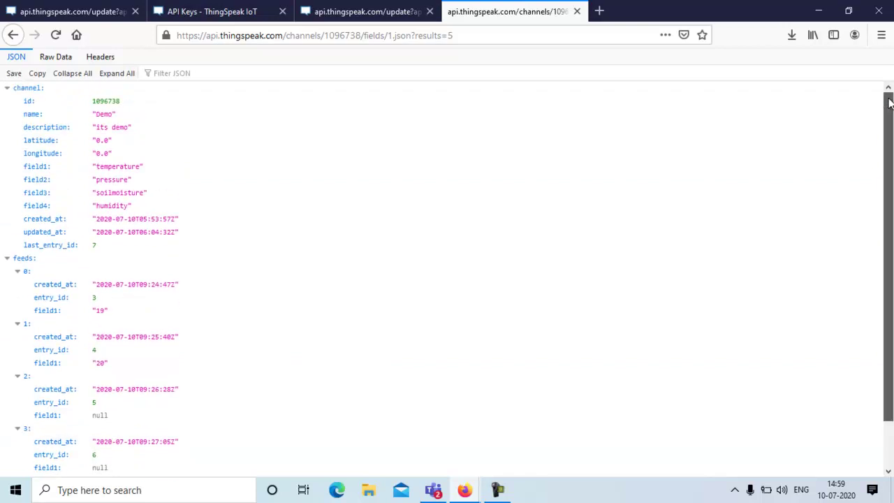
Change the results count in the field 1 read URL to 8 and load it.
left_click(459, 36)
left_click(459, 36)
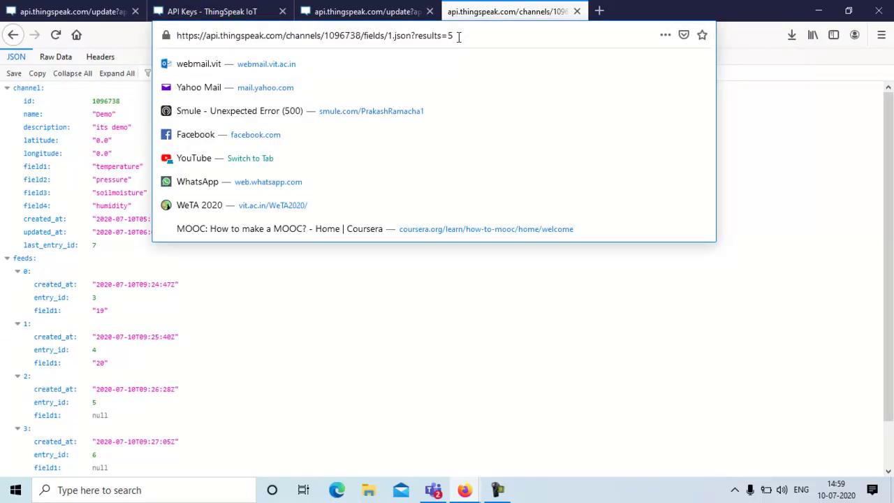
key("BackSpace")
type("8")
key("Return")
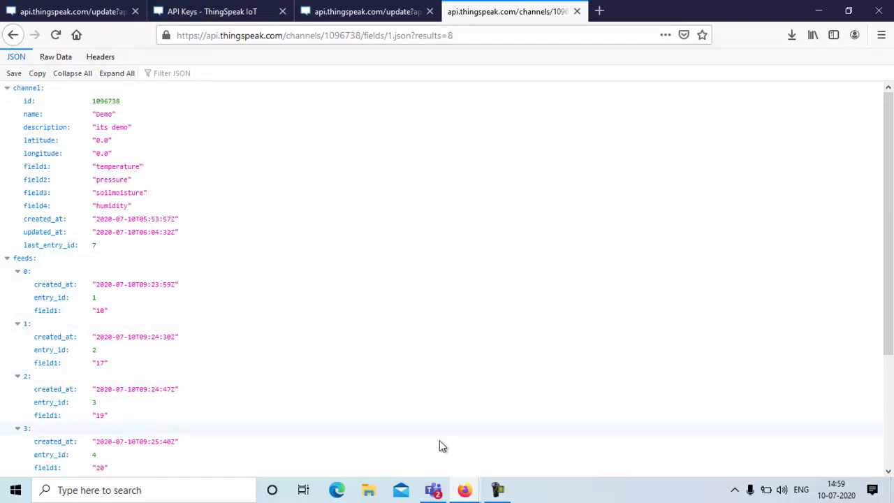
Look through the field 1 feed entries in the JSON response for the 8 requested results.
left_click(888, 472)
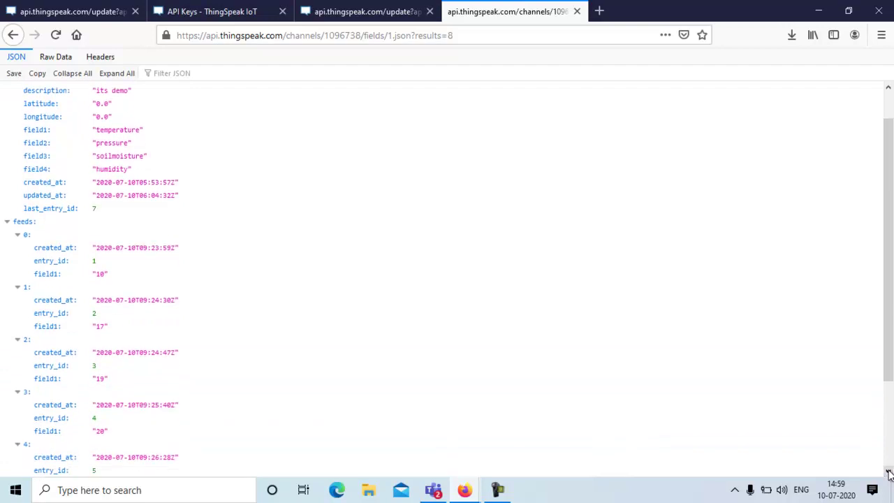
left_click(888, 471)
left_click(888, 472)
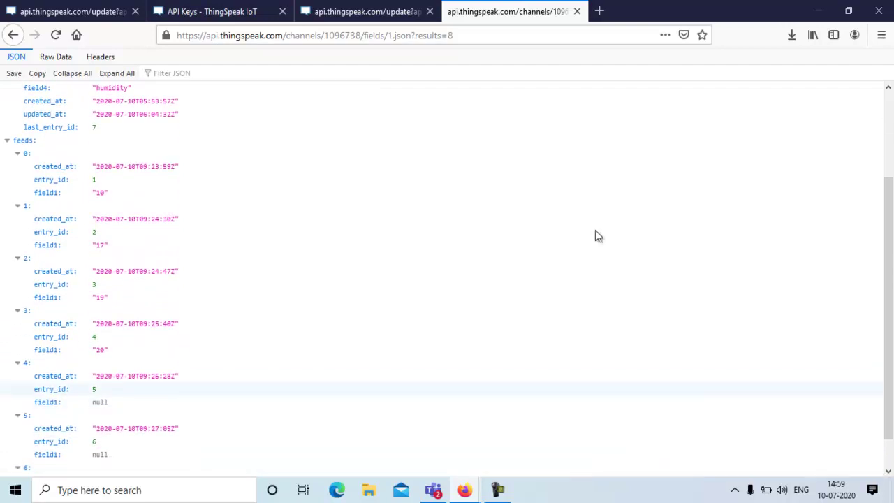
Open the Demo channel's Public View and inspect the individual temperature points on the Field 1 chart.
left_click(63, 13)
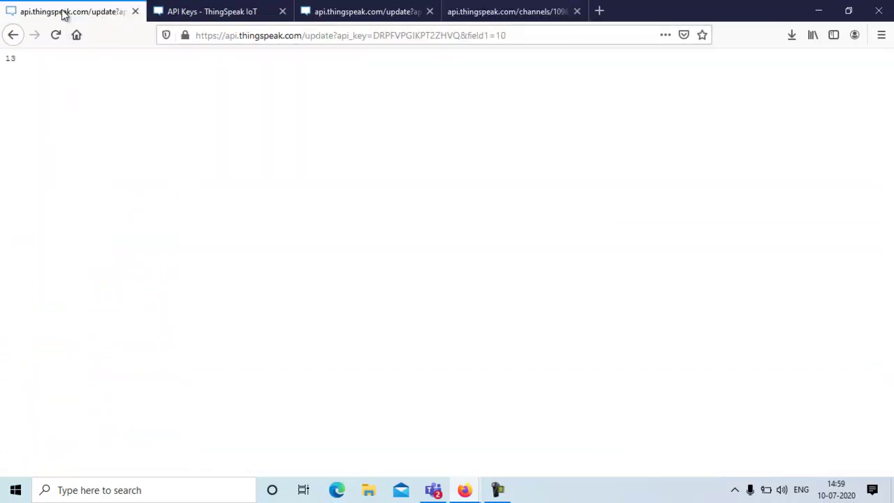
left_click(195, 14)
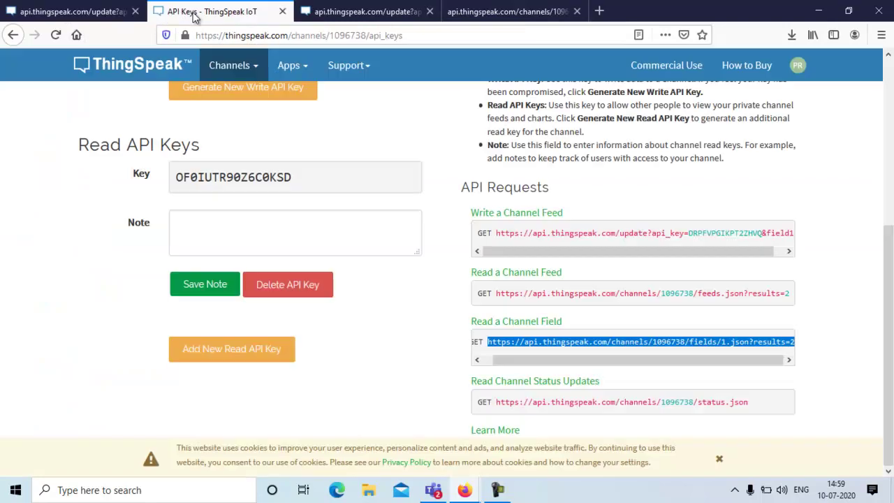
left_click(890, 108)
left_click(194, 223)
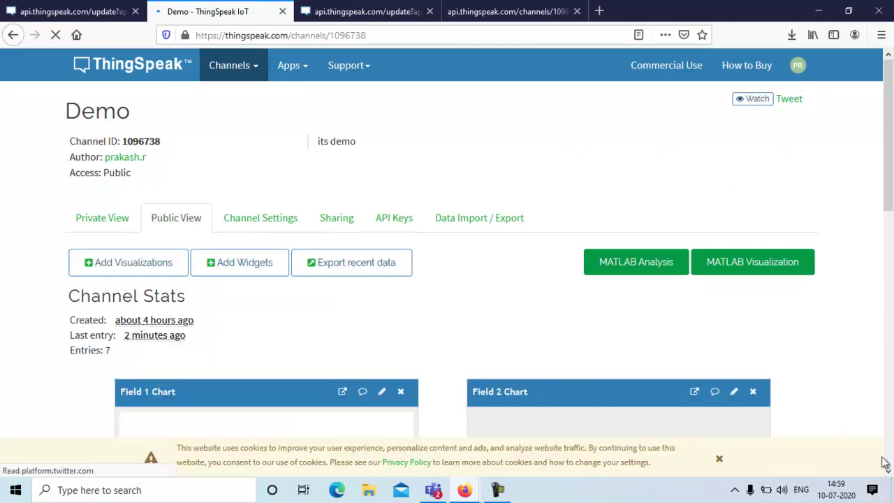
scroll(257, 281, "down", 5)
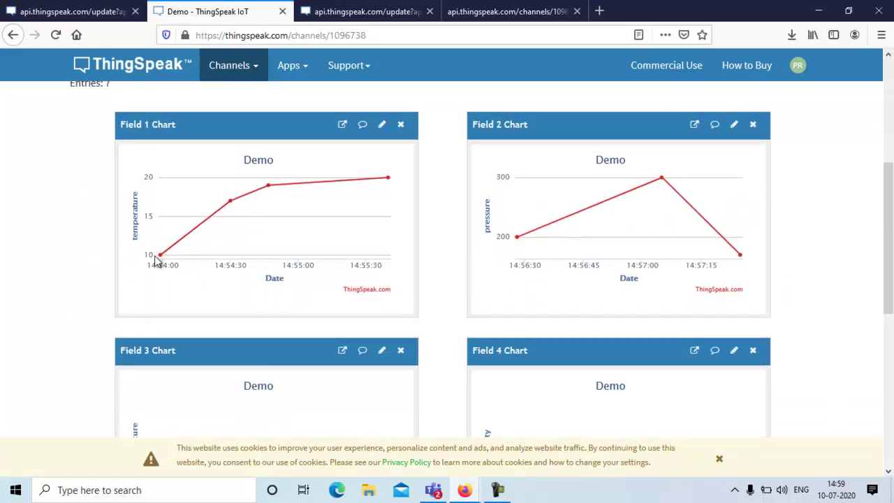
mouse_move(161, 258)
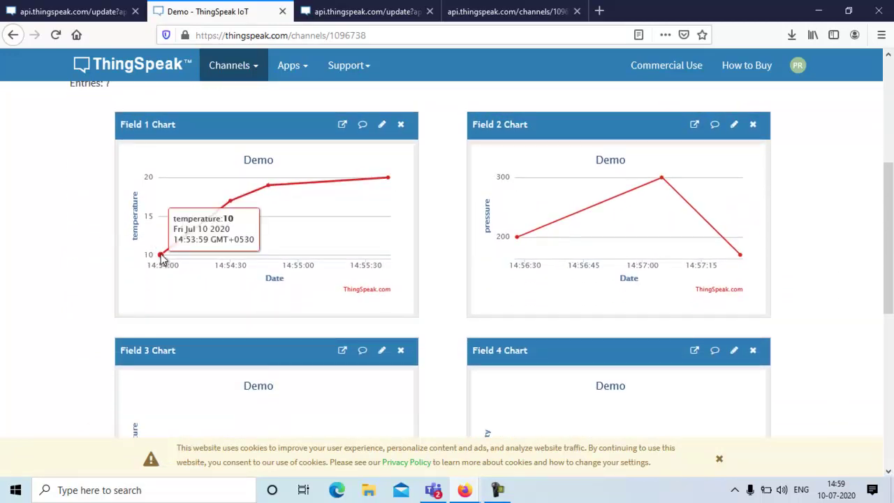
mouse_move(228, 204)
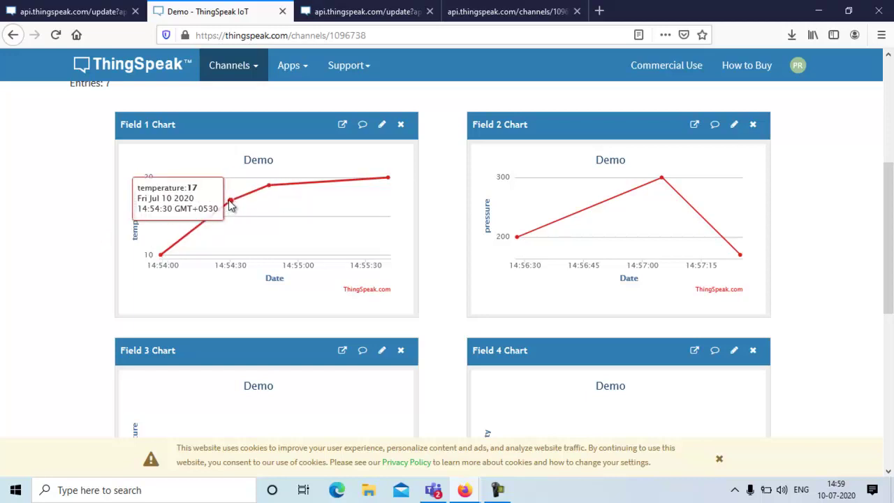
mouse_move(272, 188)
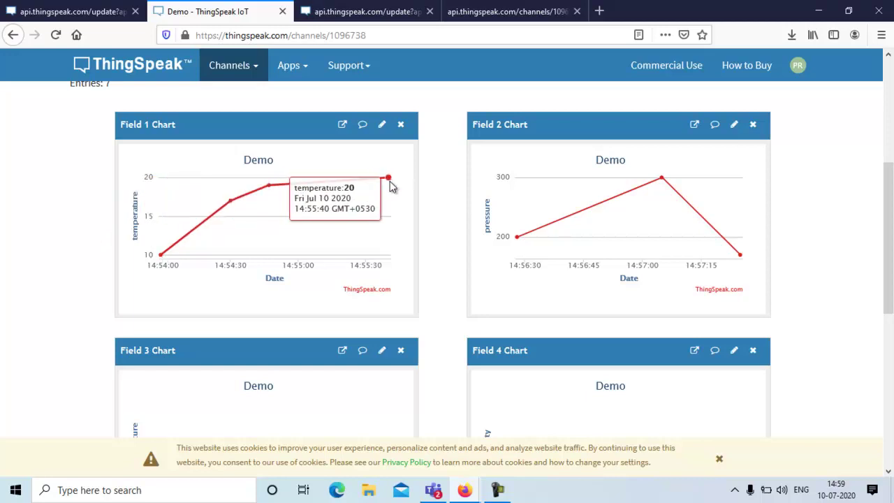
Return to the field 1 JSON response and review its feeds and channel details against the chart.
left_click(495, 16)
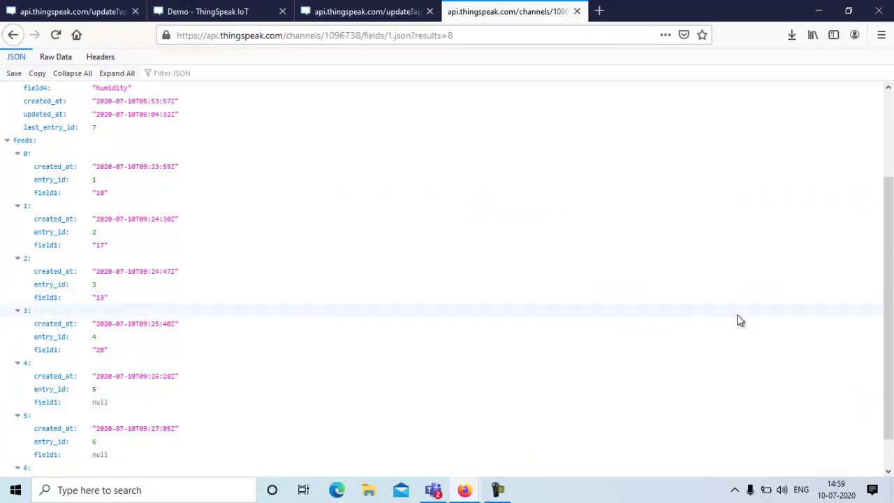
left_click_drag(890, 349, 892, 248)
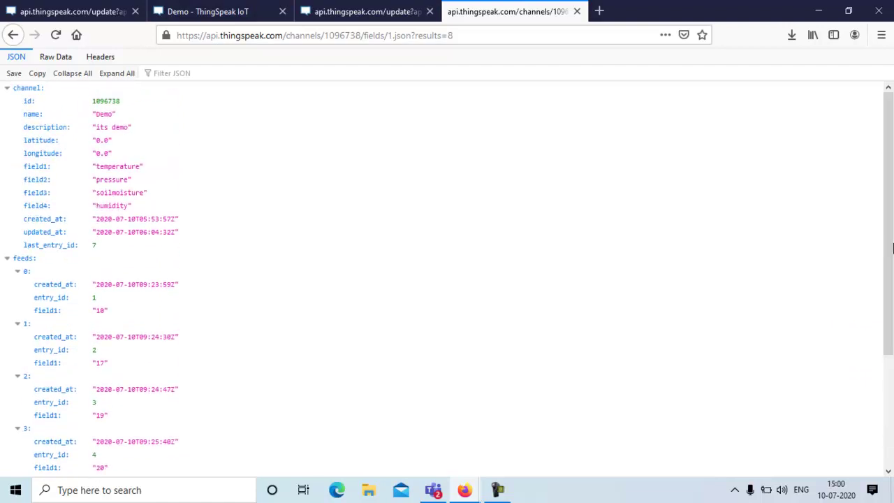